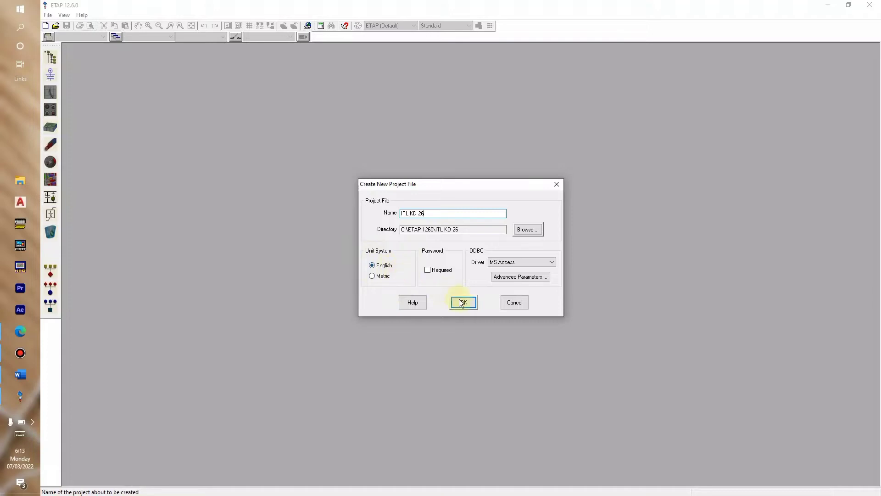
# Step: Create the project ITL KD 26 under the entered user name and maximize its one-line diagram window
pyautogui.click(464, 303)
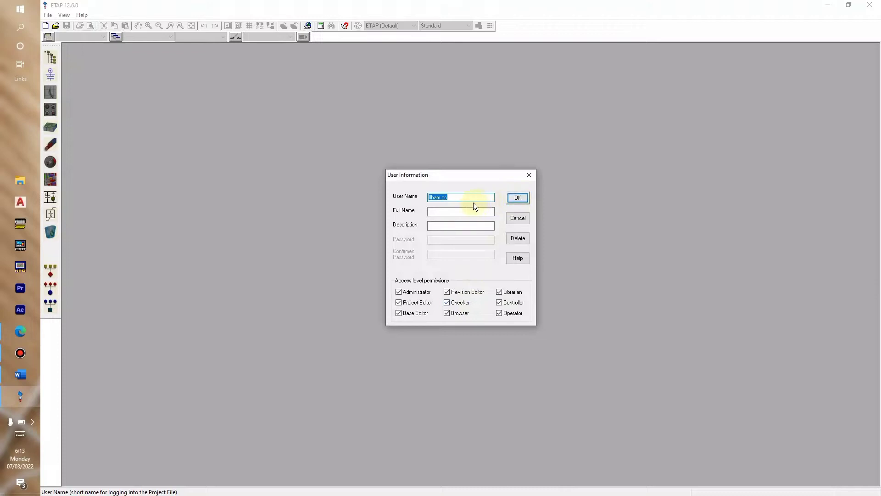
pyautogui.write('de Artham')
pyautogui.click(517, 197)
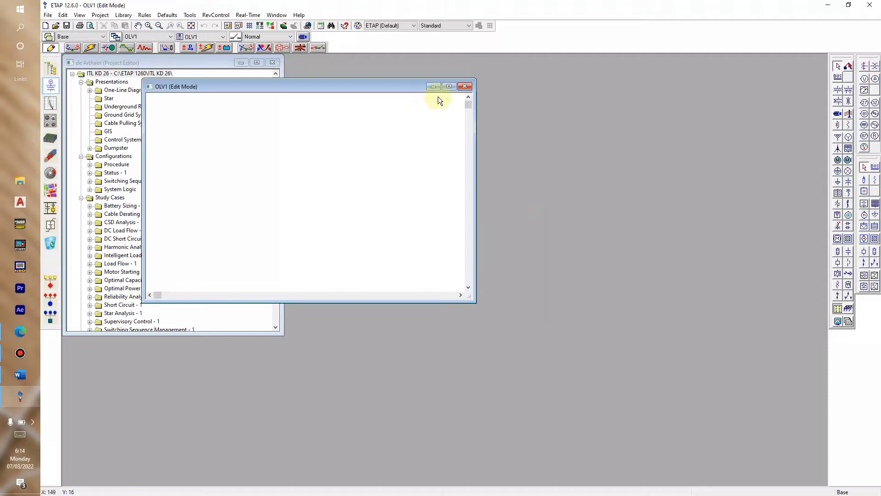
pyautogui.click(448, 89)
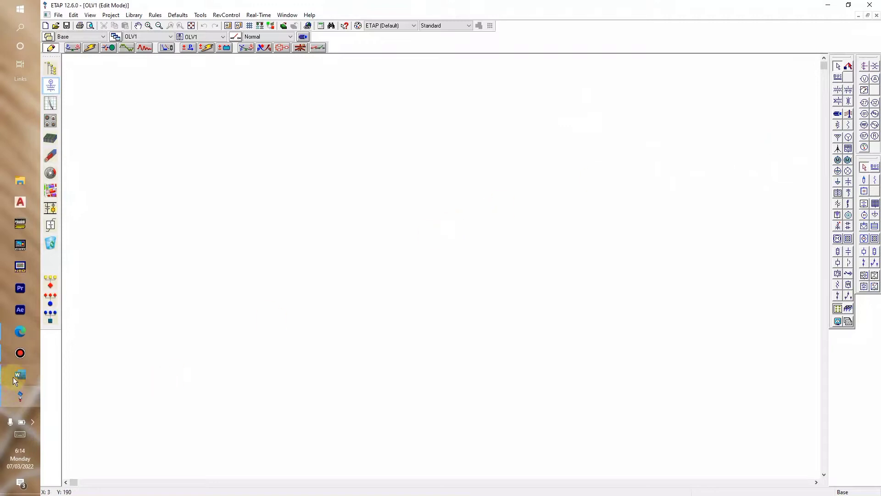
# Step: Check the network data in the jobsheet PDF, return to ETAP and set the project standard frequency to 50 Hz
pyautogui.click(67, 318)
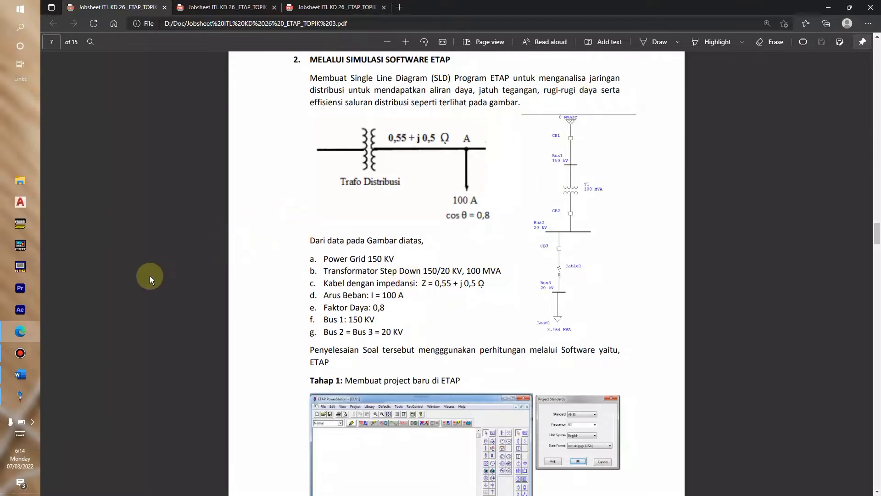
pyautogui.click(17, 400)
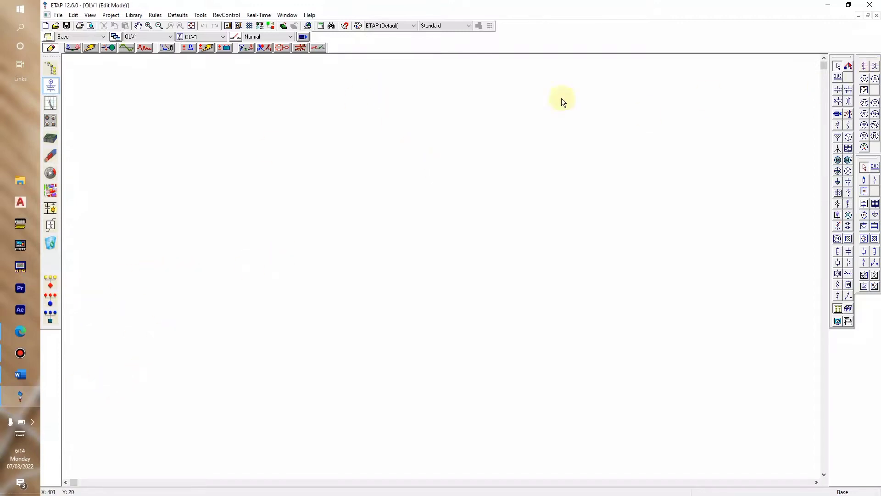
pyautogui.click(111, 15)
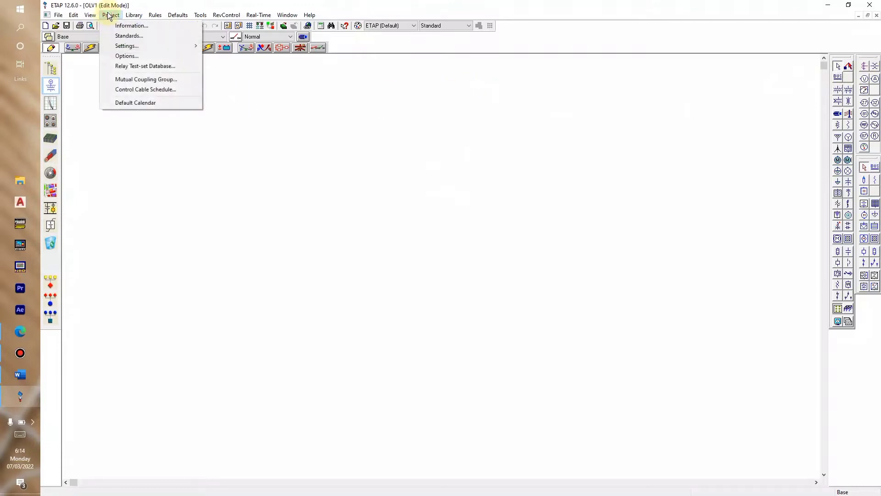
pyautogui.click(140, 35)
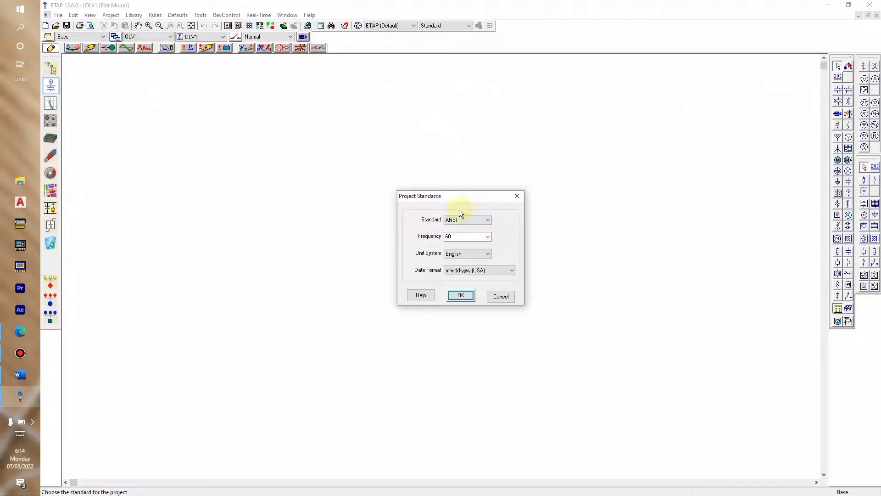
pyautogui.click(486, 237)
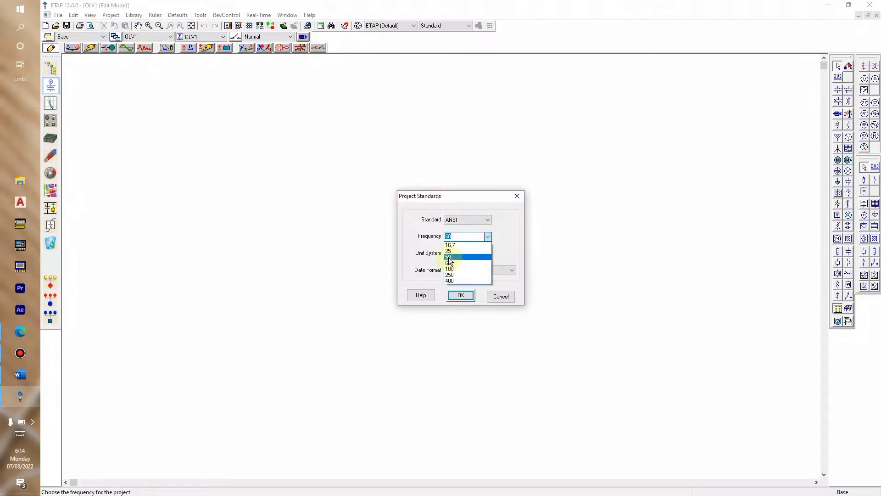
pyautogui.click(449, 261)
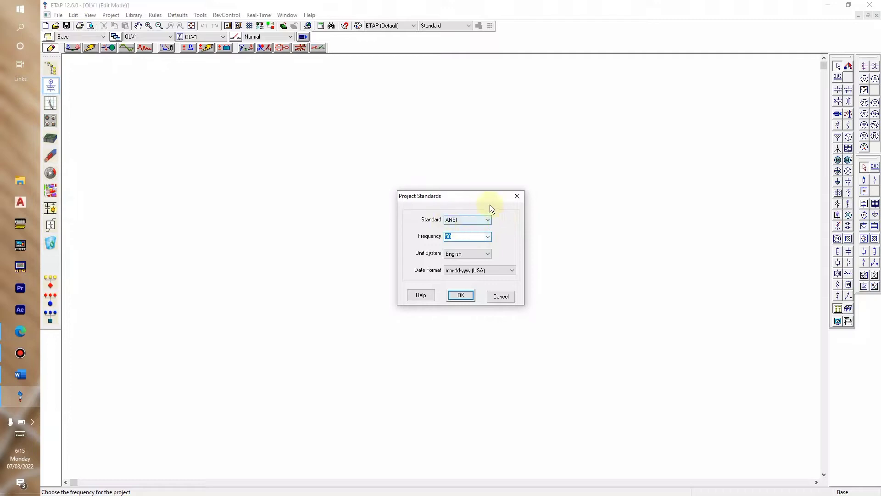
pyautogui.click(469, 221)
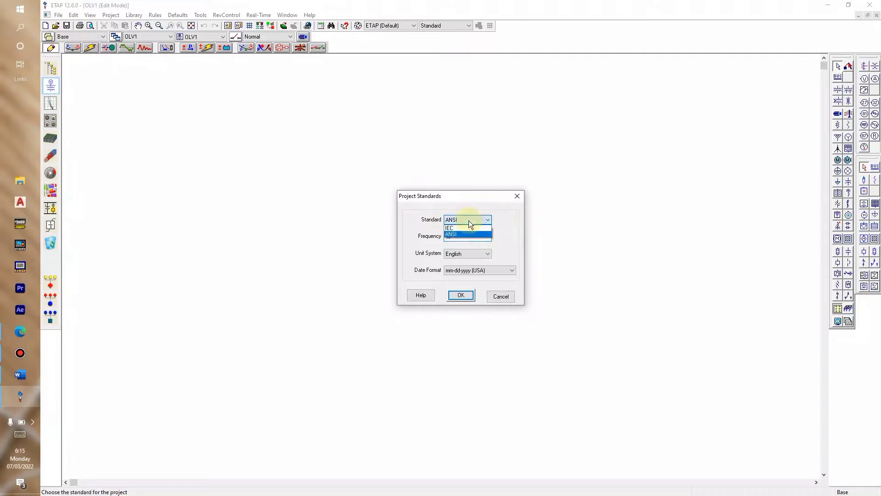
pyautogui.click(514, 222)
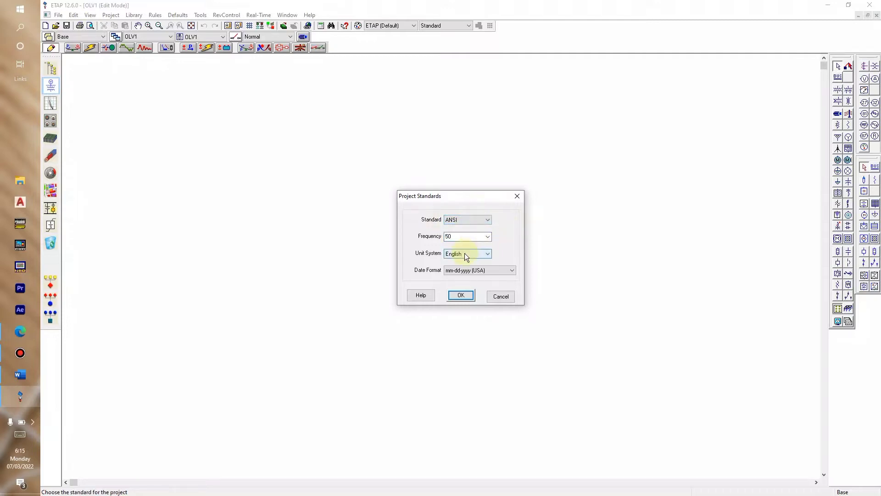
pyautogui.click(460, 295)
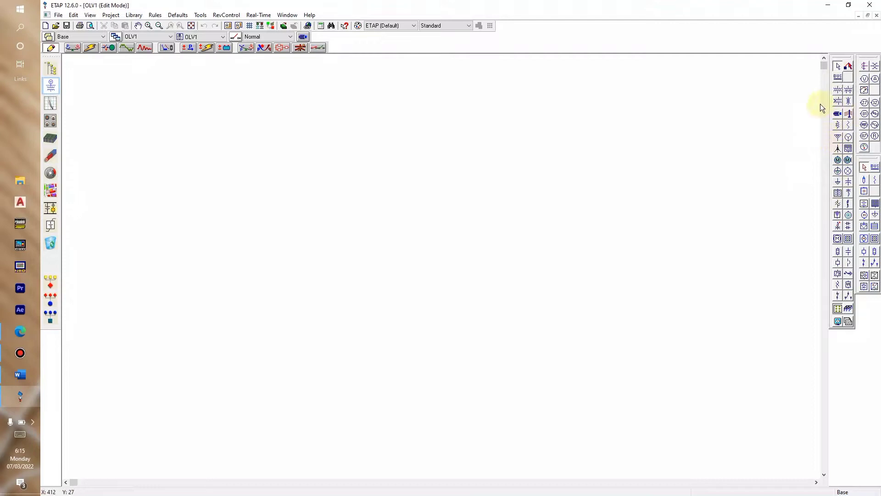
# Step: Place a power grid near the upper centre of the one-line diagram and a high-voltage circuit breaker below it
pyautogui.click(838, 137)
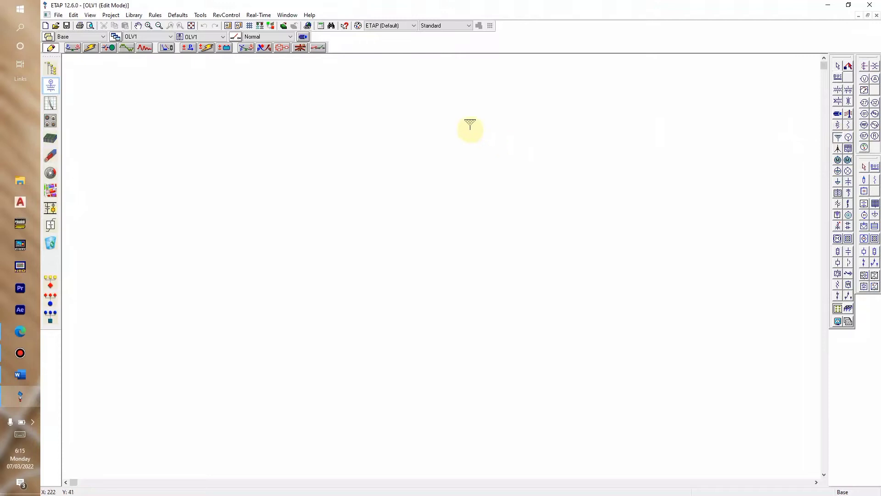
pyautogui.click(445, 110)
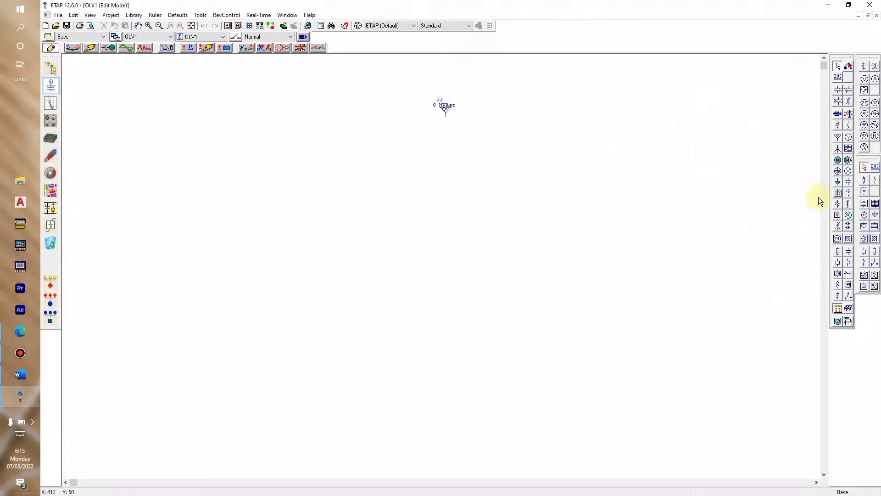
pyautogui.click(839, 266)
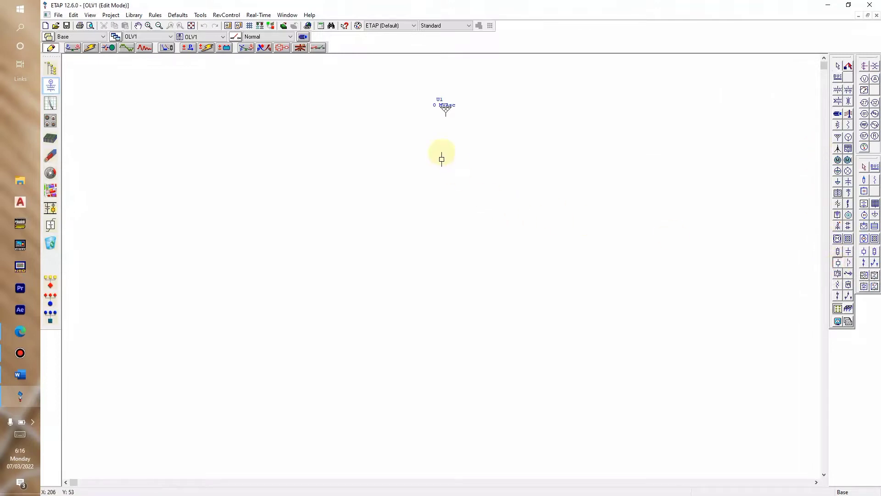
pyautogui.click(444, 158)
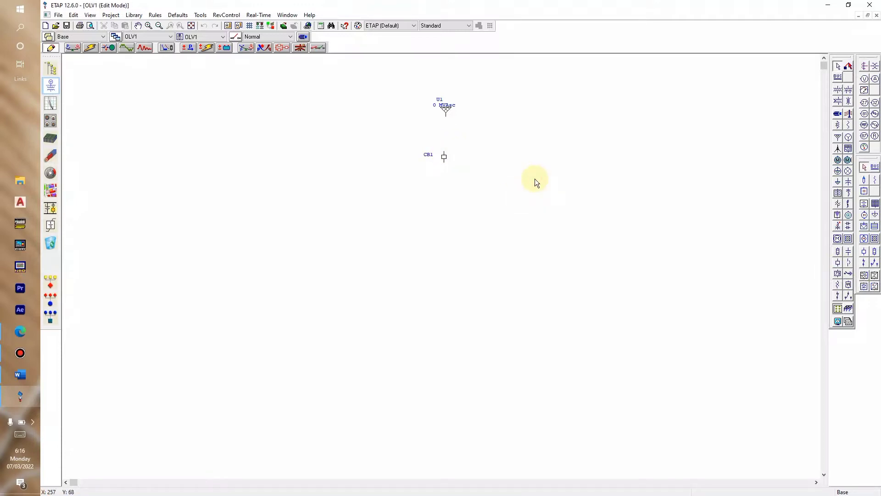
# Step: Place a bus below the circuit breaker and check the following element in the jobsheet's single-line diagram
pyautogui.click(838, 77)
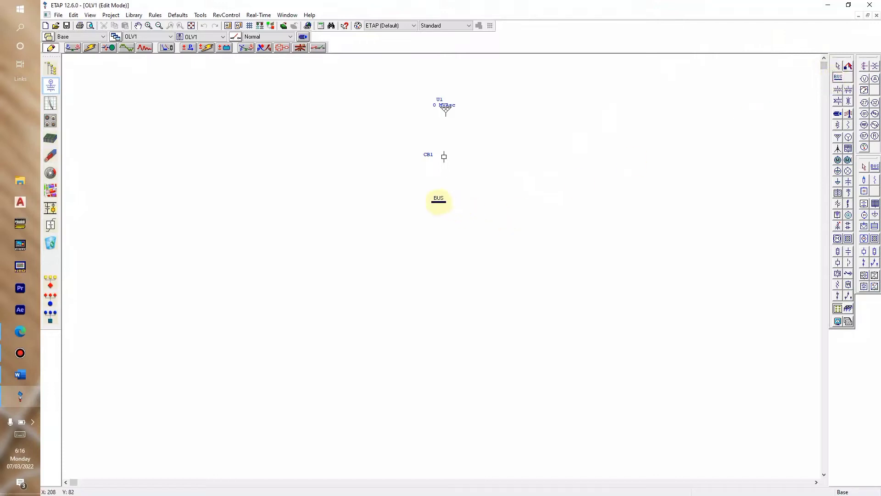
pyautogui.click(439, 197)
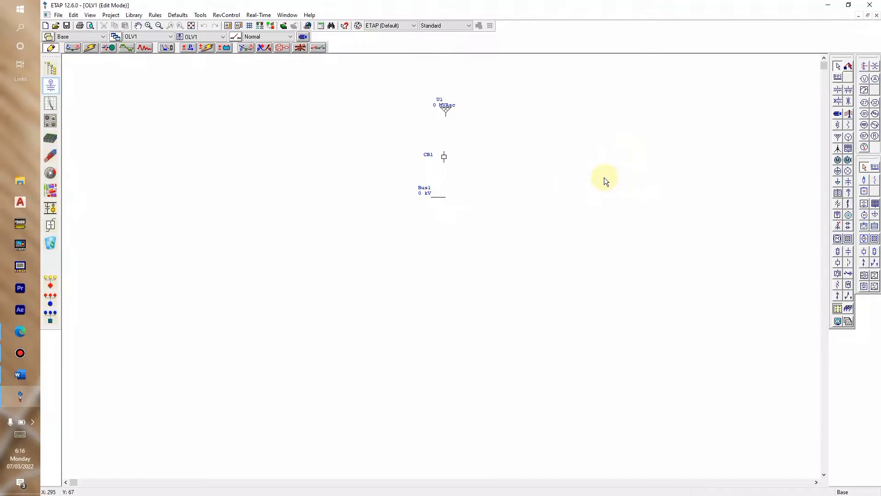
pyautogui.hotkey('alt', 'Tab')
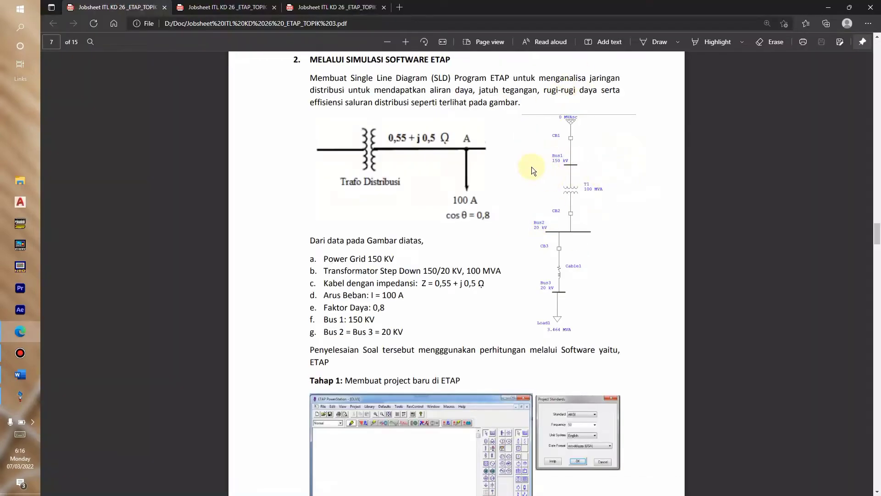
pyautogui.hotkey('alt', 'Tab')
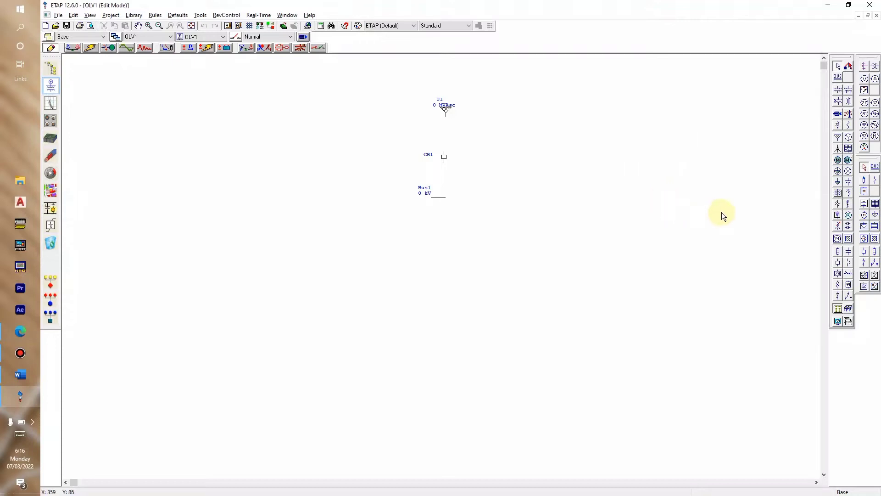
# Step: Place a two-winding transformer below Bus1 and a second high-voltage circuit breaker beneath it
pyautogui.click(838, 91)
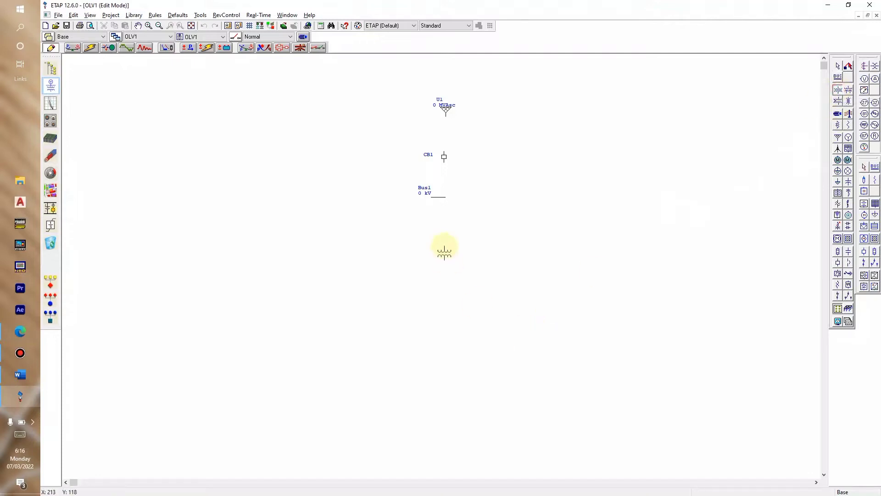
pyautogui.click(440, 227)
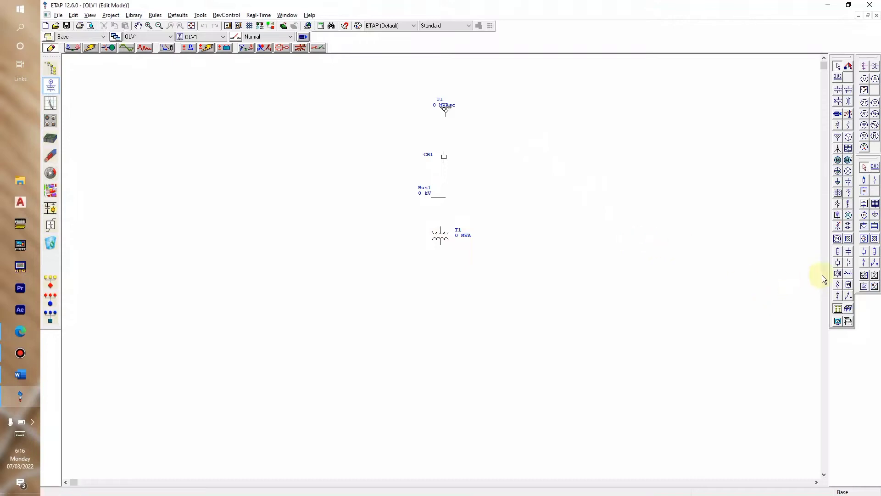
pyautogui.click(838, 263)
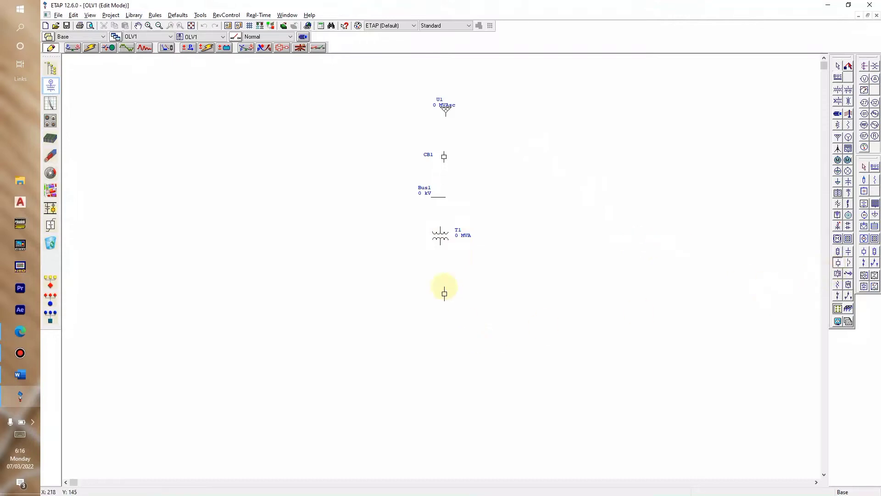
pyautogui.click(439, 276)
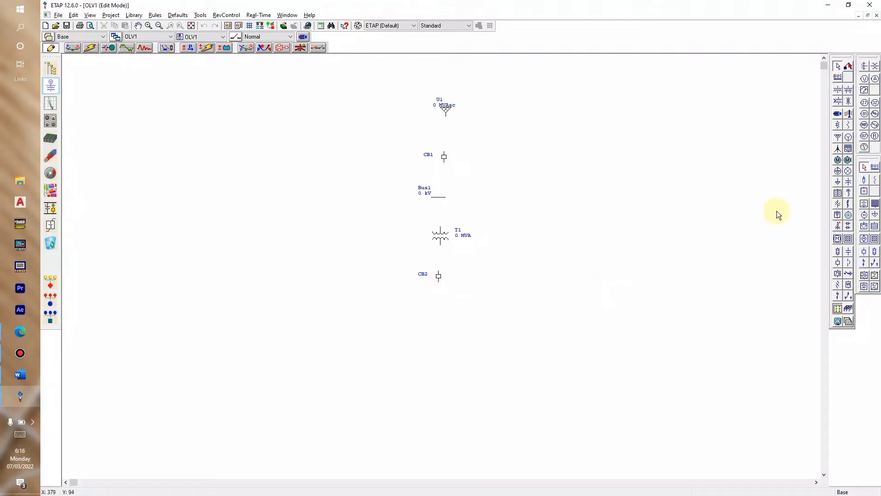
# Step: Place a second bus below circuit breaker CB2 and stretch it into a long horizontal busbar
pyautogui.click(838, 78)
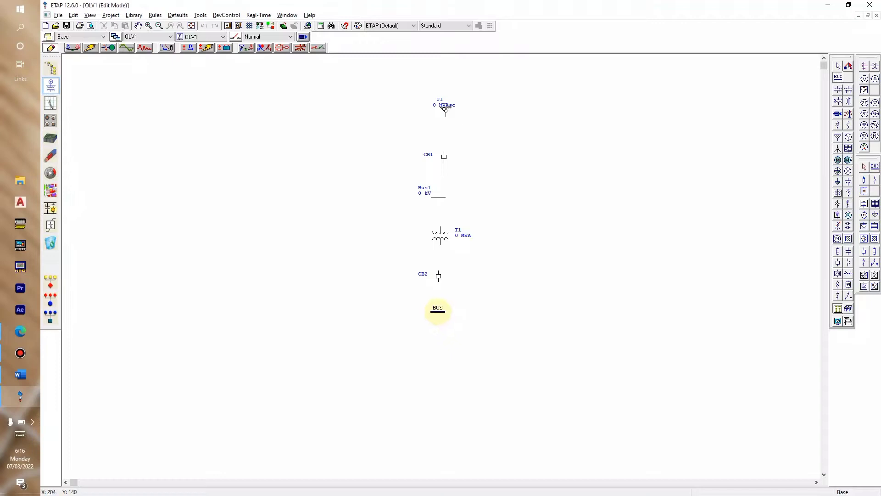
pyautogui.click(440, 304)
pyautogui.click(434, 305)
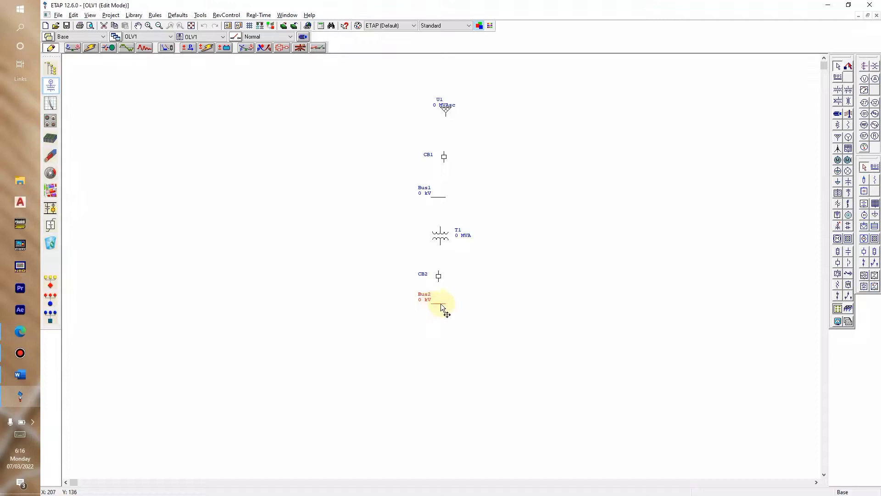
pyautogui.moveTo(431, 304); pyautogui.dragTo(389, 303)
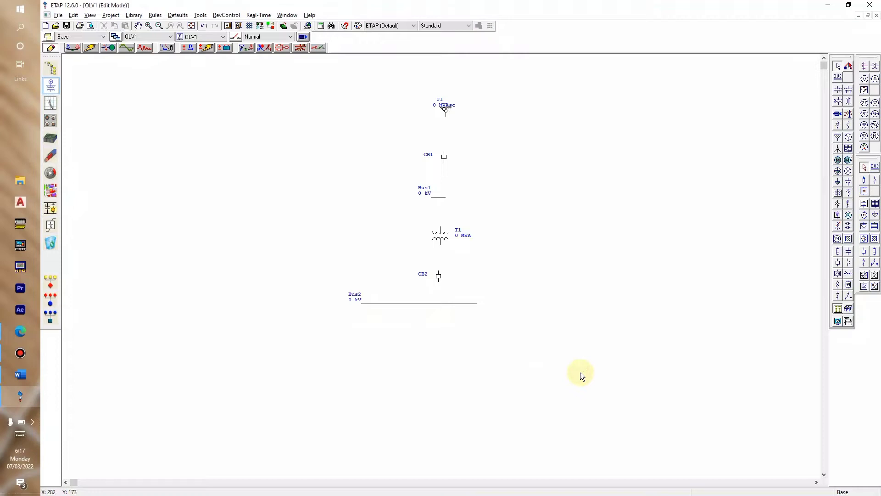
# Step: Place a third high-voltage circuit breaker under the left part of Bus2 and a cable below it
pyautogui.click(837, 262)
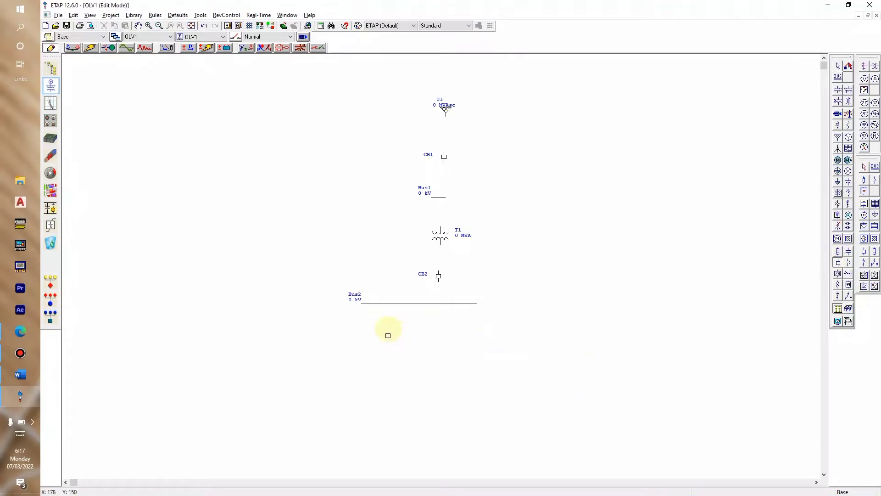
pyautogui.click(387, 326)
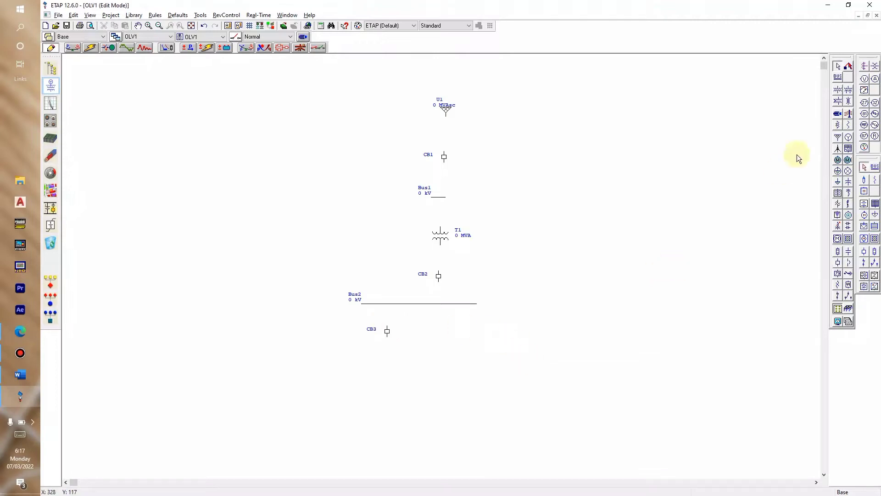
pyautogui.click(840, 114)
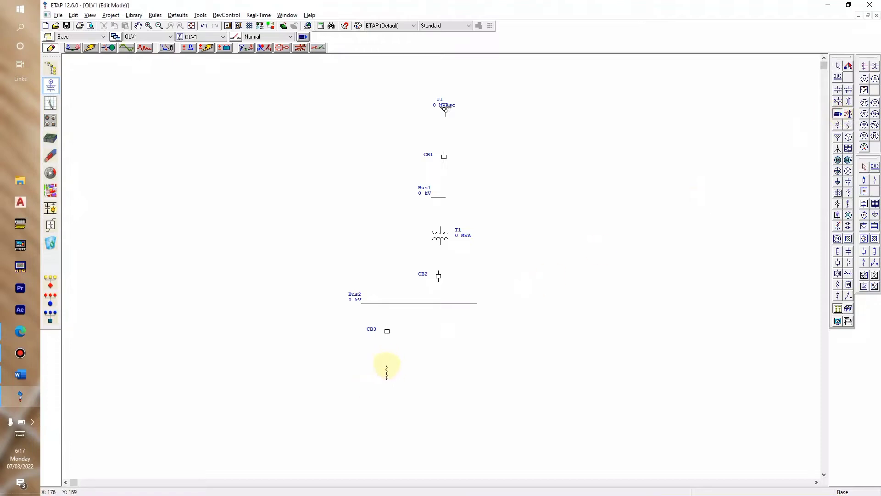
pyautogui.click(386, 366)
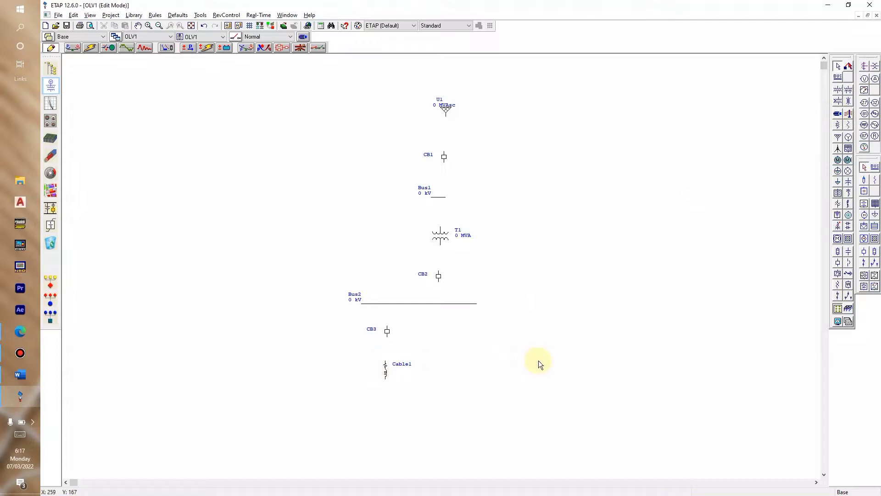
# Step: Place a third bus directly below the cable
pyautogui.scroll(-2, 539, 360)
pyautogui.scroll(-1, 539, 360)
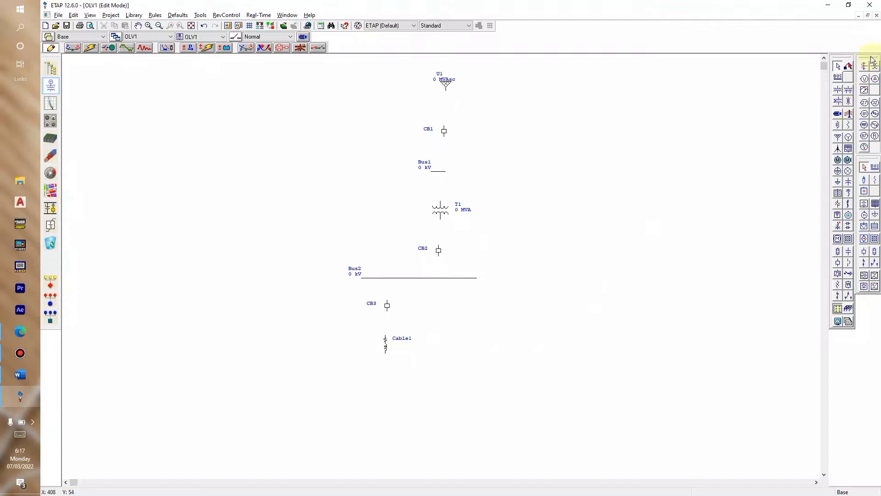
pyautogui.click(837, 77)
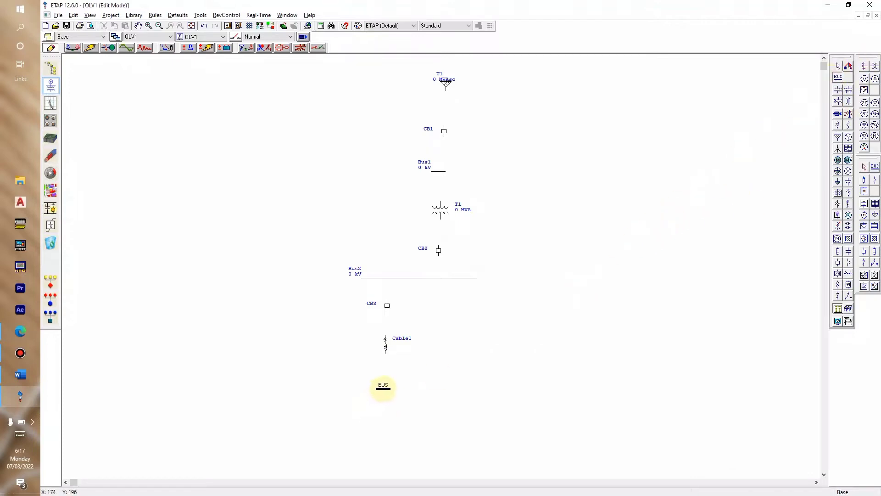
pyautogui.click(383, 386)
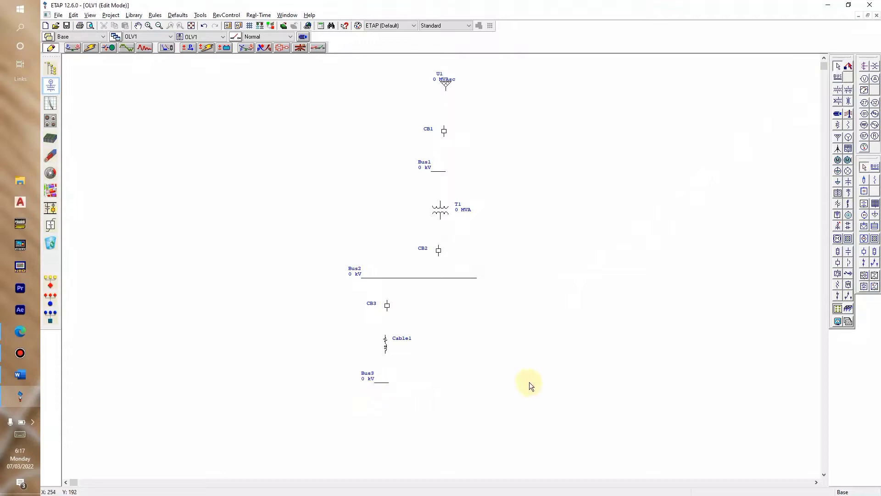
# Step: Place a static load directly below Bus3
pyautogui.click(838, 182)
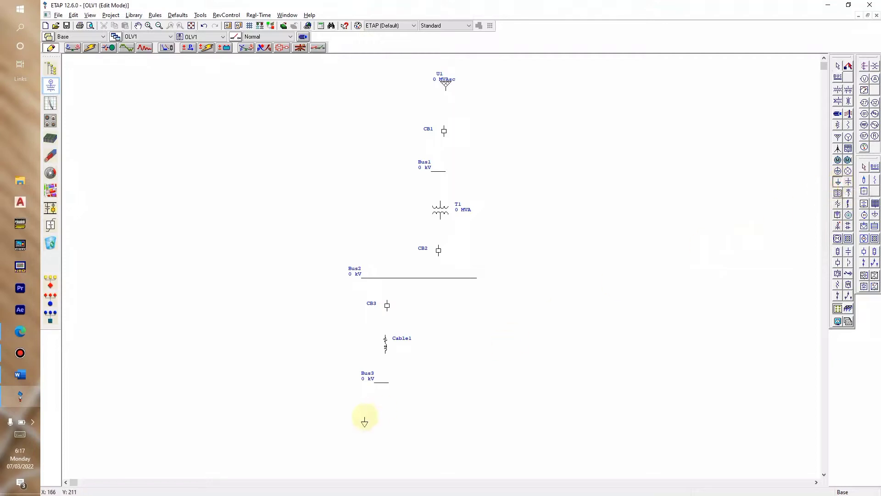
pyautogui.click(385, 417)
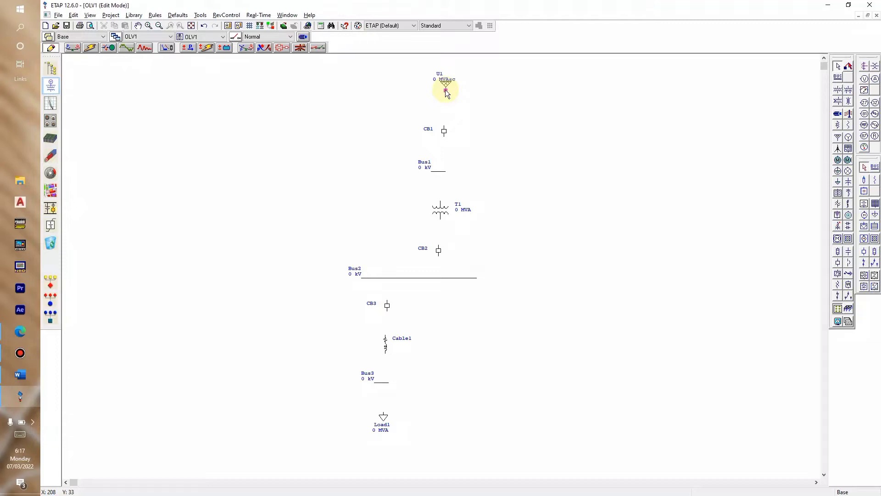
# Step: Wire power grid U1 through circuit breaker CB1 and Bus1 to transformer T1, lining CB1 up with the transformer
pyautogui.moveTo(448, 122); pyautogui.dragTo(444, 127)
pyautogui.moveTo(444, 131); pyautogui.dragTo(447, 131)
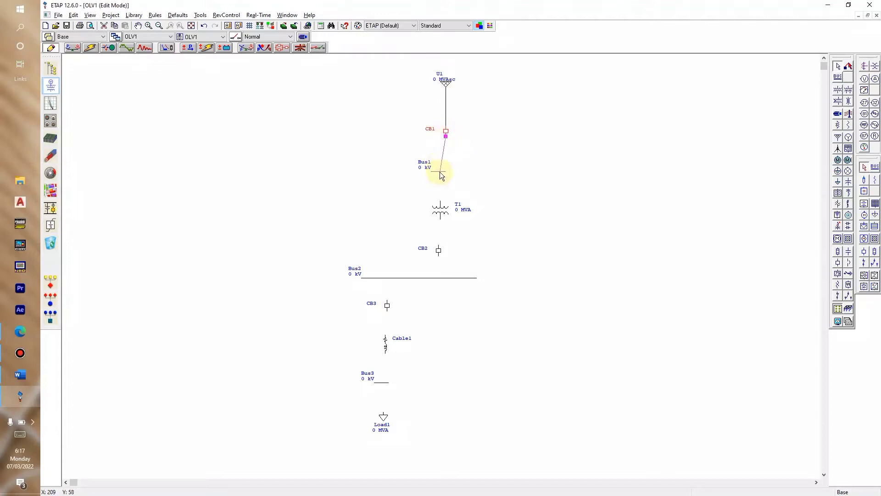
pyautogui.moveTo(439, 171); pyautogui.dragTo(440, 171)
pyautogui.moveTo(447, 129); pyautogui.dragTo(441, 125)
# Step: Move power grid U1 into vertical alignment above CB1 so their connecting line is straight
pyautogui.click(446, 87)
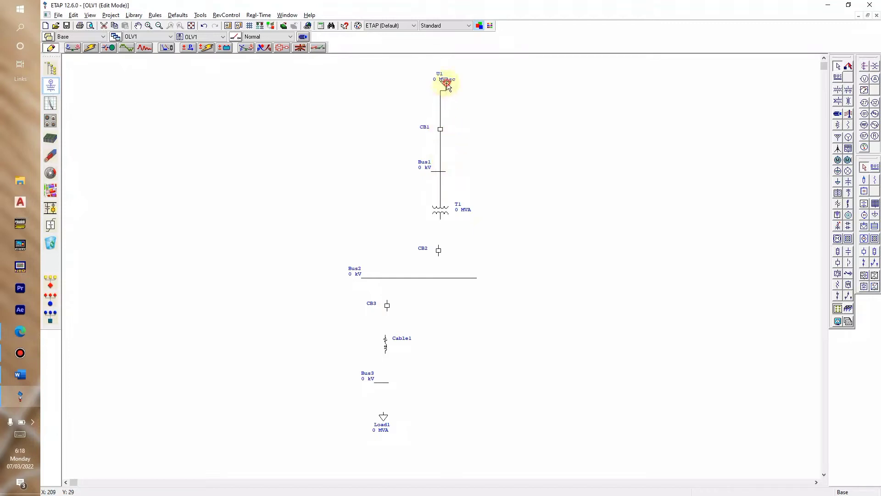
pyautogui.click(446, 86)
pyautogui.moveTo(445, 84); pyautogui.dragTo(444, 82)
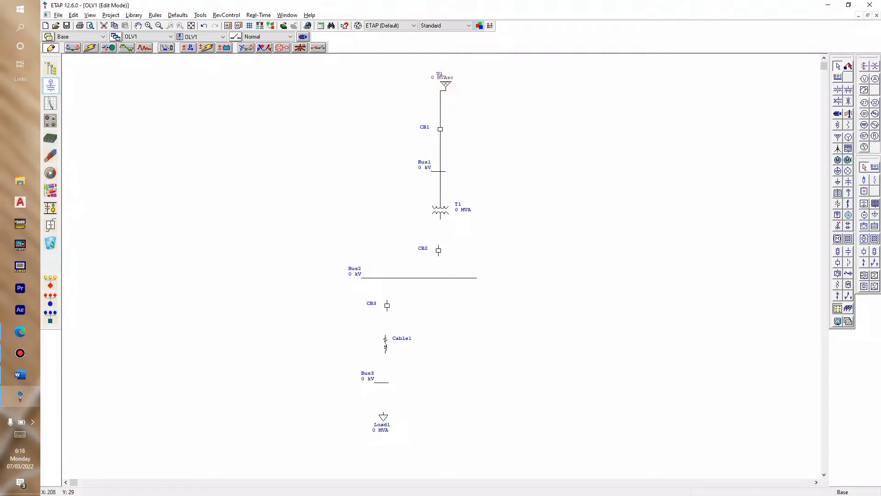
pyautogui.click(463, 89)
pyautogui.click(445, 83)
pyautogui.moveTo(447, 84); pyautogui.dragTo(441, 81)
# Step: Connect circuit breaker CB2 between transformer T1 and Bus2, aligned vertically under the transformer
pyautogui.moveTo(439, 248); pyautogui.dragTo(440, 277)
pyautogui.click(439, 250)
pyautogui.click(398, 299)
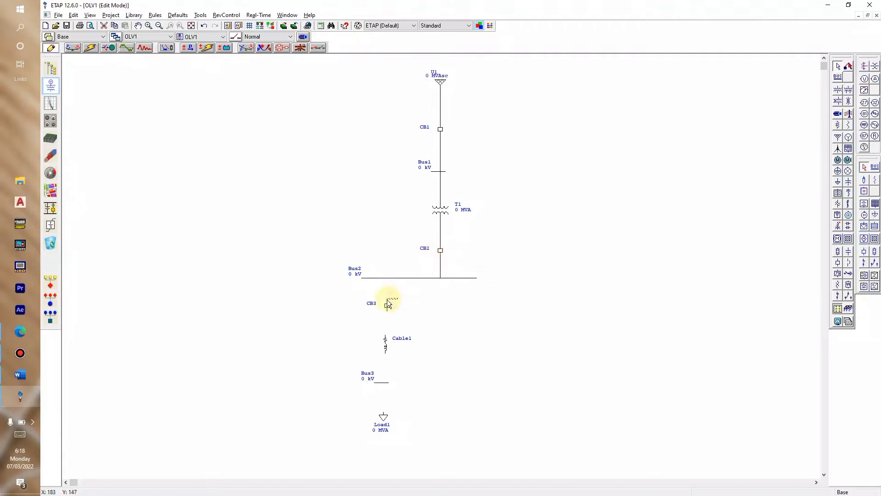
# Step: Connect Bus2 through circuit breaker CB3 and Cable1 down to Bus3, aligning the cable under CB3
pyautogui.click(386, 302)
pyautogui.moveTo(385, 281); pyautogui.dragTo(386, 278)
pyautogui.moveTo(387, 340); pyautogui.dragTo(387, 356)
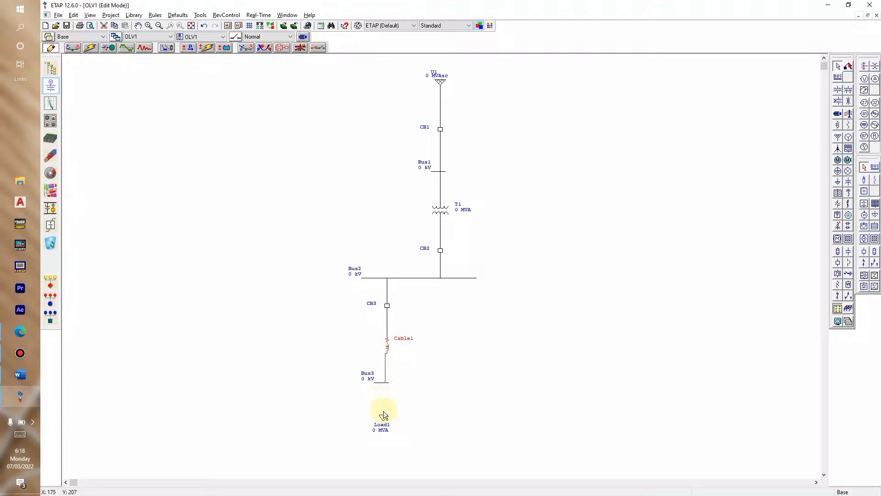
# Step: Connect Load1 to Bus3 and align both vertically under Cable1
pyautogui.moveTo(384, 389); pyautogui.dragTo(385, 381)
pyautogui.moveTo(383, 415); pyautogui.dragTo(387, 415)
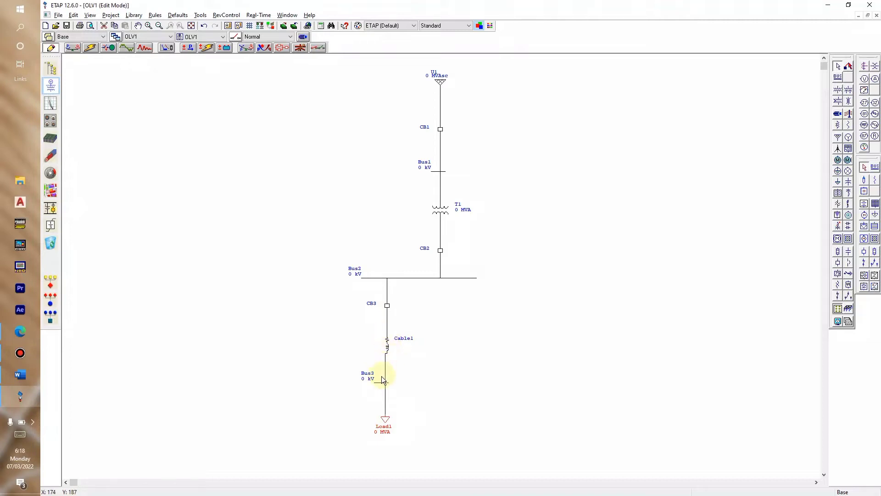
pyautogui.moveTo(385, 387); pyautogui.dragTo(387, 387)
pyautogui.click(475, 413)
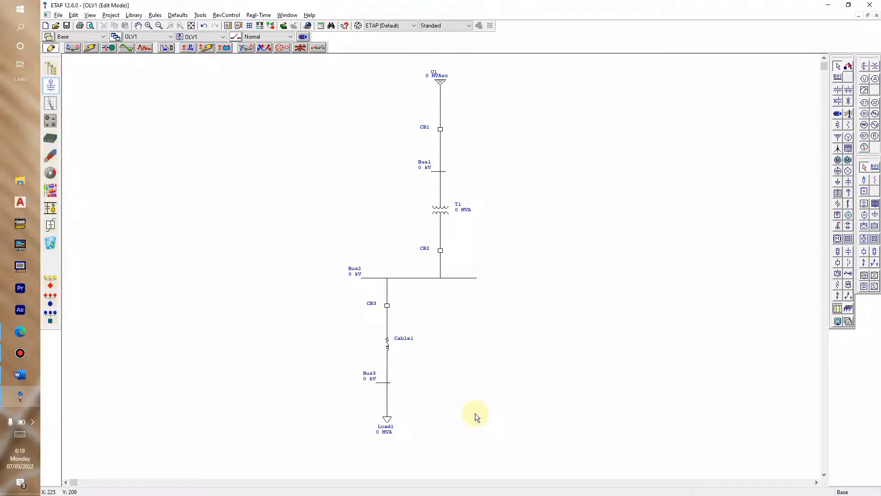
# Step: Switch to the jobsheet PDF, review the given network data and the student group variable tables, and return to ETAP
pyautogui.hotkey('alt', 'Tab')
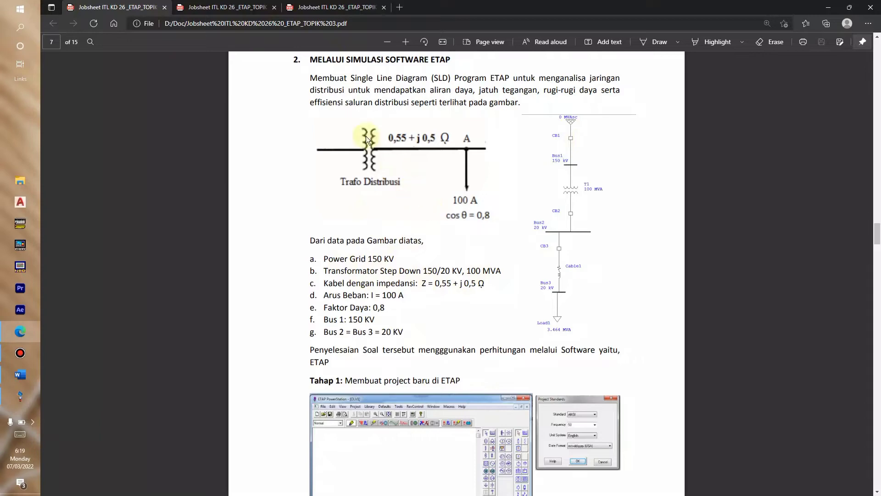
pyautogui.click(250, 8)
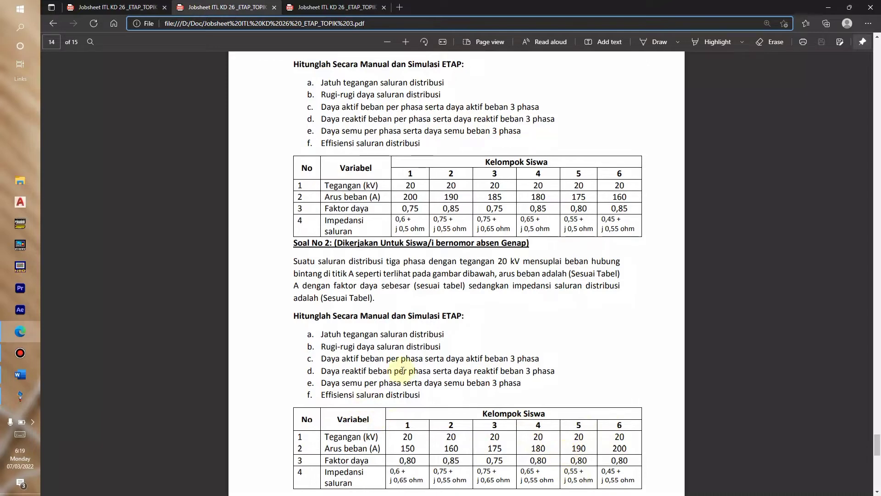
pyautogui.hotkey('alt', 'Tab')
pyautogui.hotkey('alt', 'Tab')
pyautogui.hotkey('alt', 'Tab')
pyautogui.hotkey('alt', 'Tab')
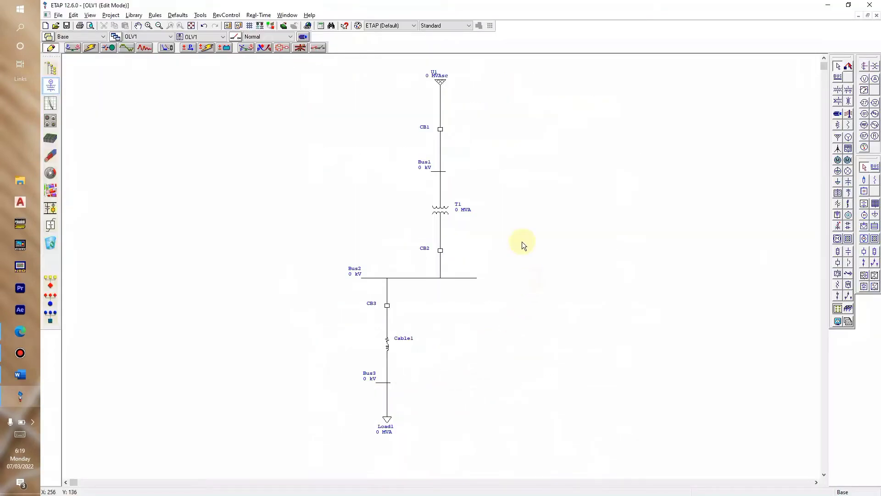
# Step: Set the rated voltage of power grid U1 to 150 kV
pyautogui.doubleClick(440, 84)
pyautogui.click(359, 150)
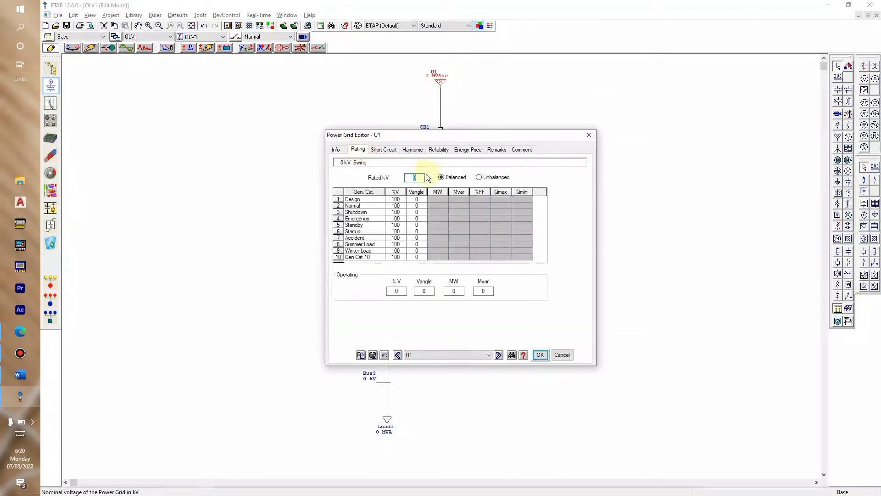
pyautogui.write('150')
pyautogui.click(541, 355)
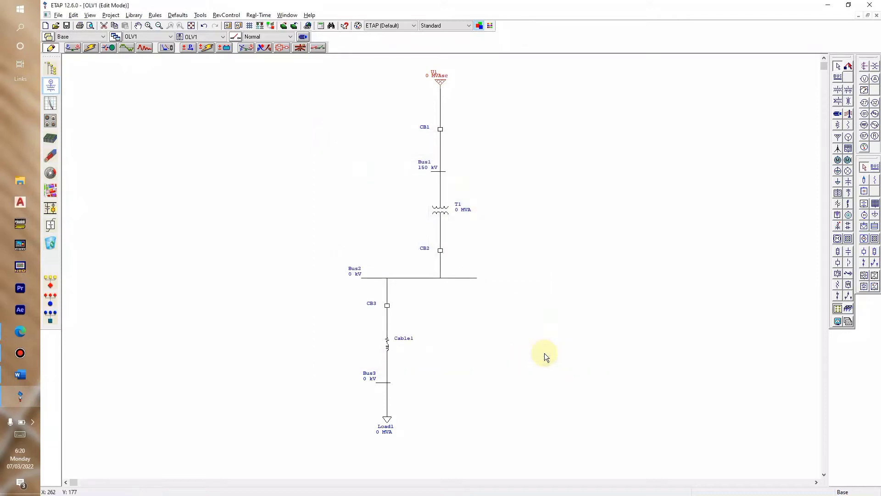
pyautogui.click(573, 228)
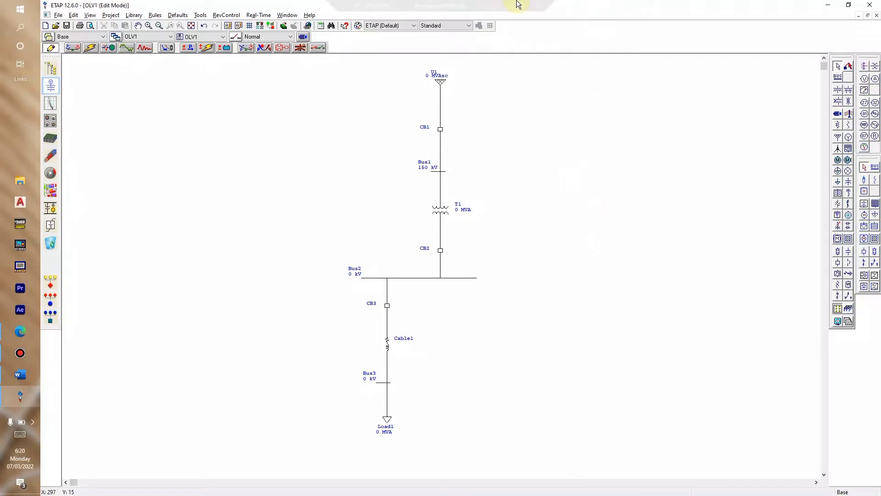
pyautogui.click(523, 6)
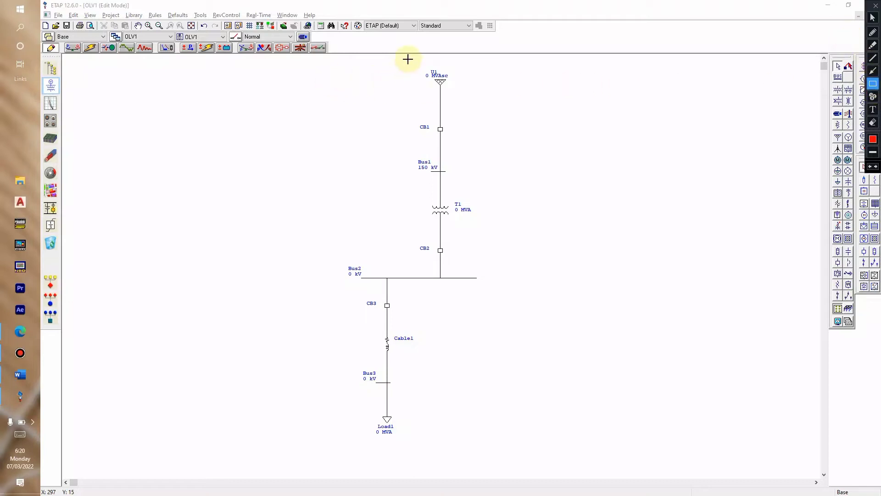
pyautogui.moveTo(408, 59); pyautogui.dragTo(463, 90)
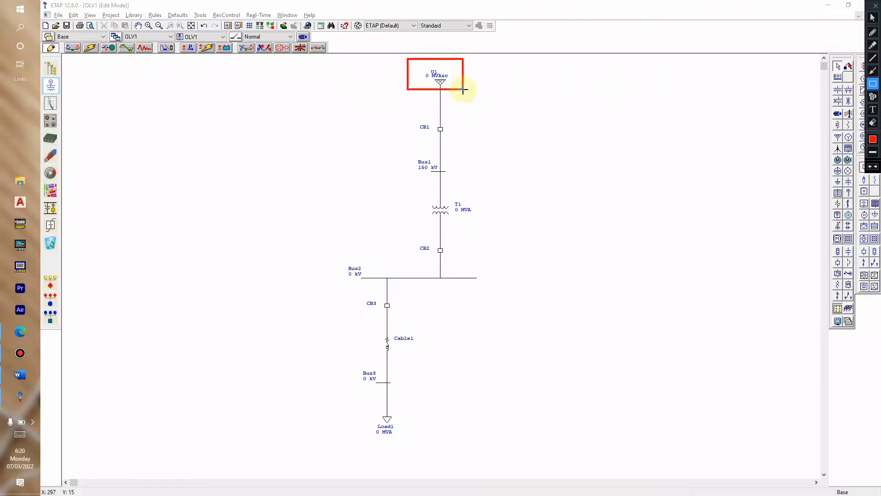
pyautogui.moveTo(402, 186); pyautogui.dragTo(479, 228)
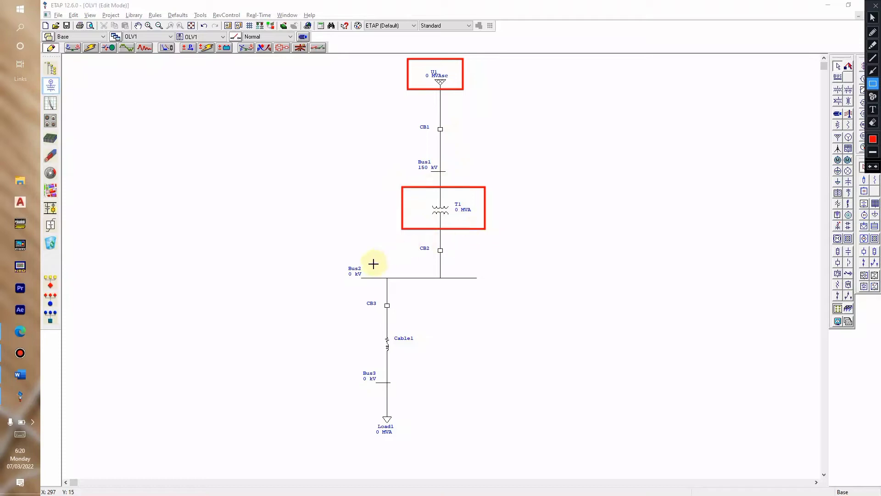
pyautogui.moveTo(363, 322); pyautogui.dragTo(407, 357)
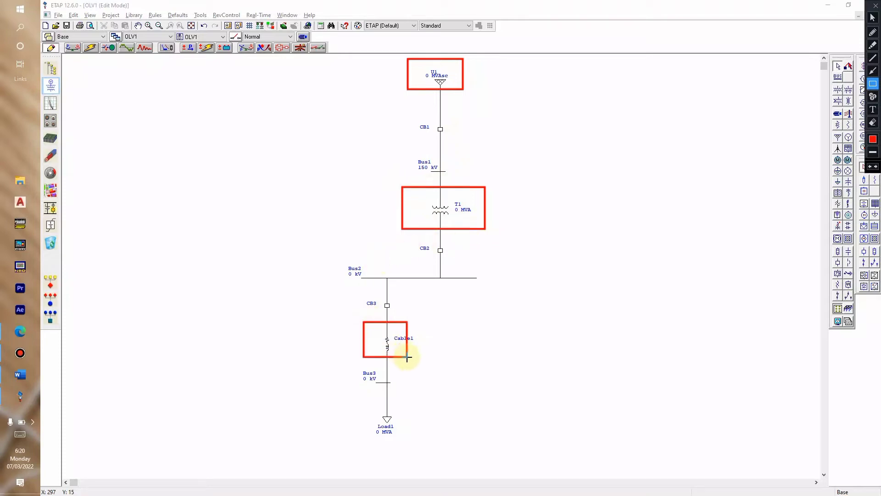
pyautogui.moveTo(367, 408); pyautogui.dragTo(407, 443)
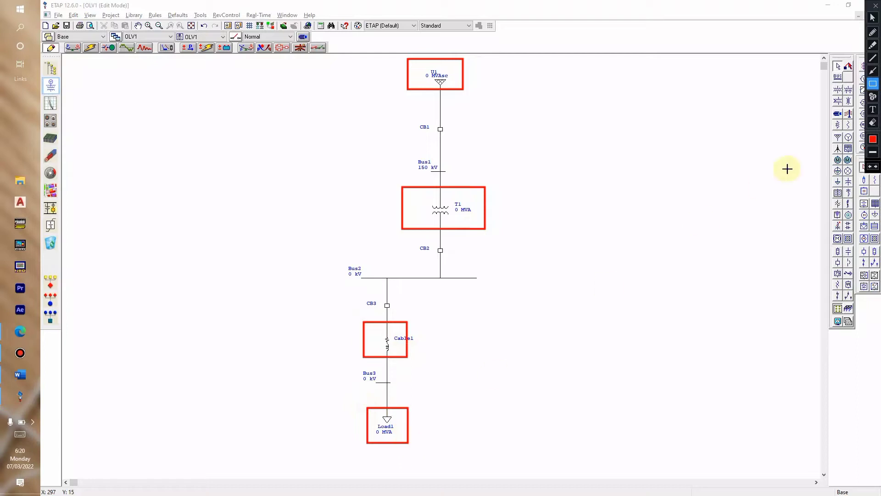
pyautogui.click(873, 85)
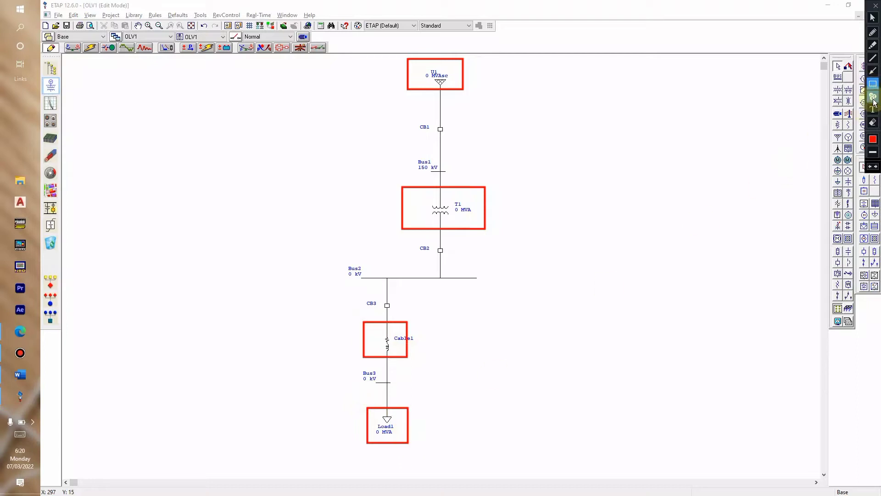
pyautogui.click(873, 96)
pyautogui.click(488, 68)
pyautogui.click(501, 212)
pyautogui.click(424, 340)
pyautogui.click(426, 431)
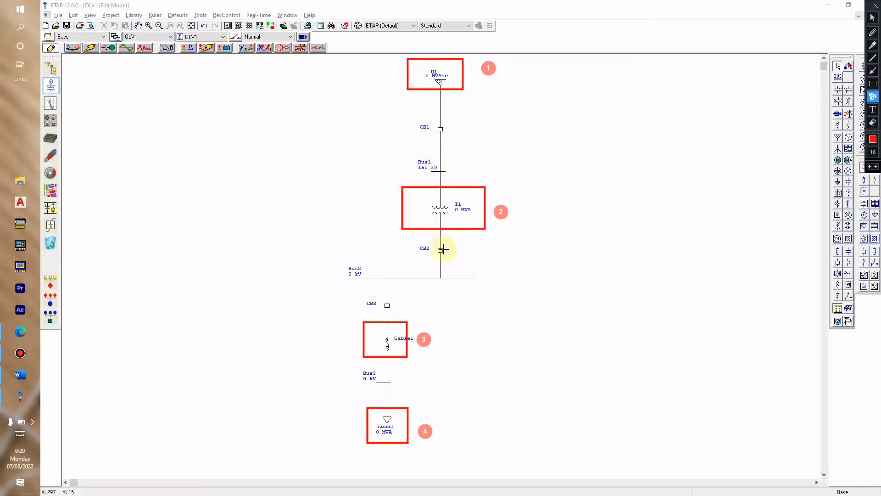
pyautogui.click(392, 369)
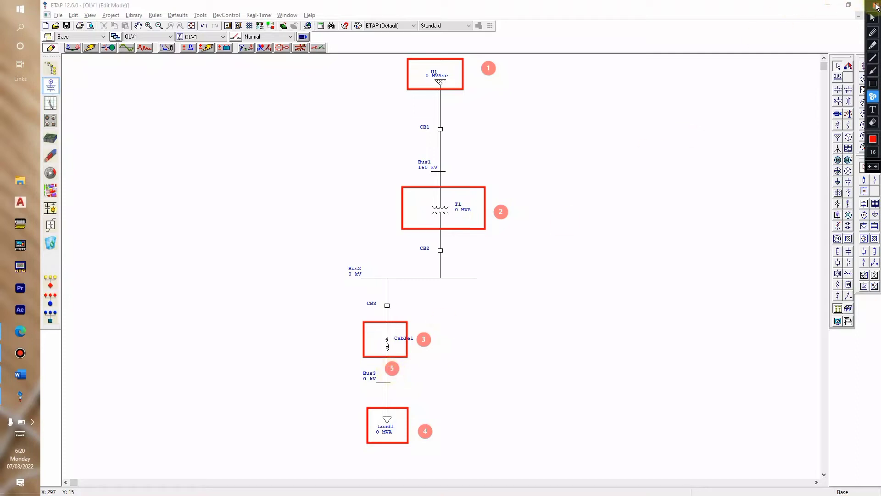
pyautogui.click(875, 123)
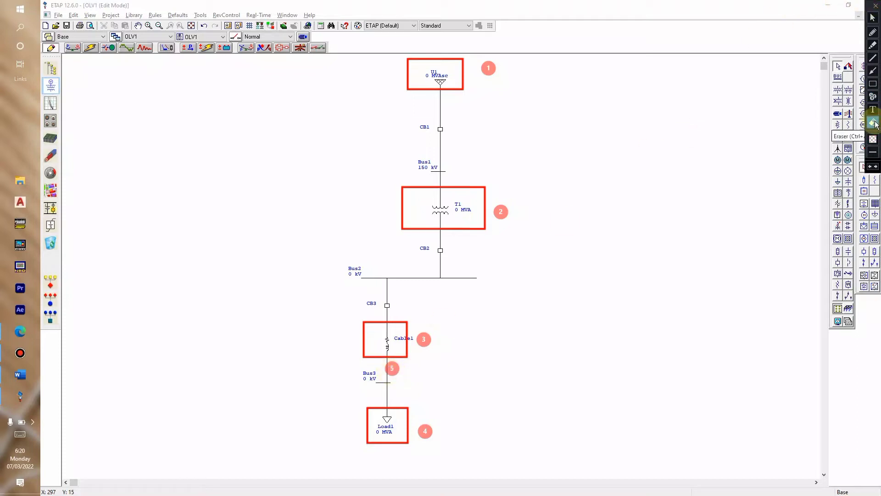
pyautogui.moveTo(398, 370)
pyautogui.mouseDown()
pyautogui.moveTo(370, 374)
pyautogui.moveTo(378, 362)
pyautogui.moveTo(413, 374)
pyautogui.mouseUp()
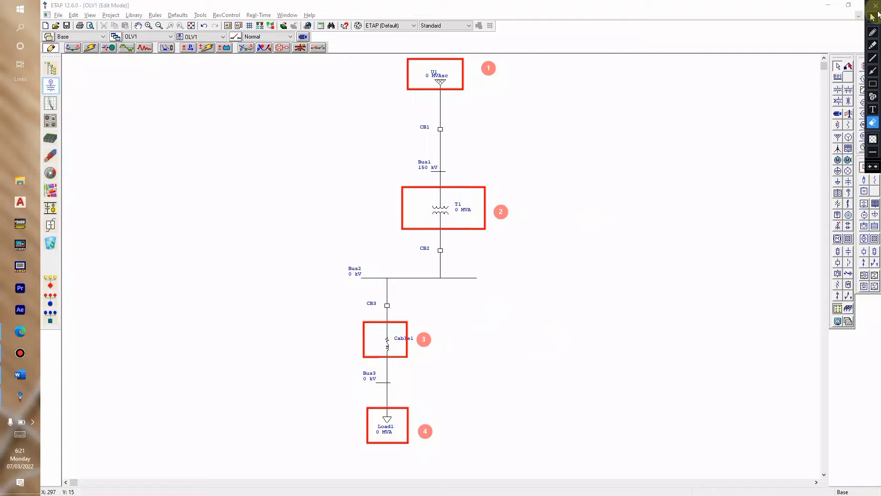
pyautogui.click(873, 18)
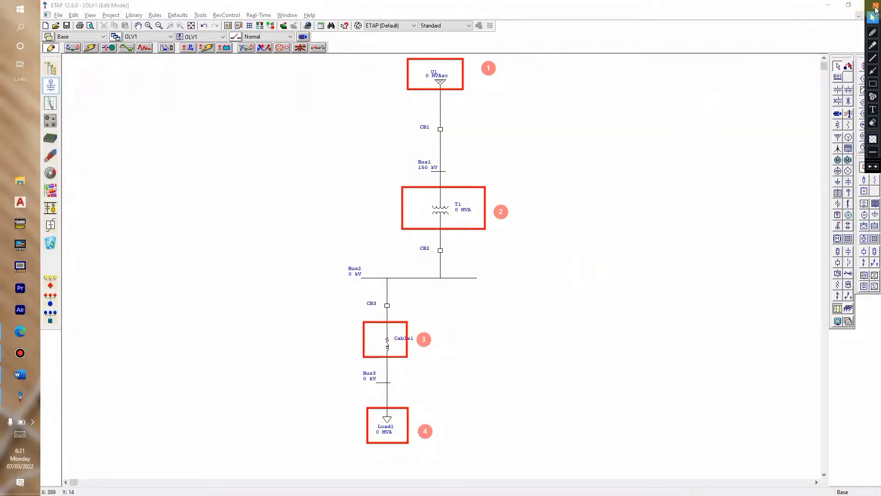
pyautogui.click(876, 9)
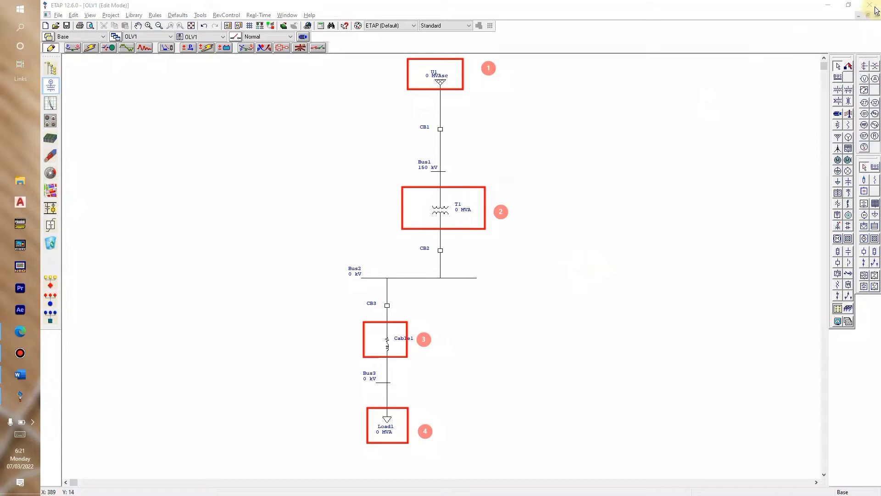
# Step: Reopen the rating data of power grid U1 to check its rated voltage
pyautogui.doubleClick(439, 80)
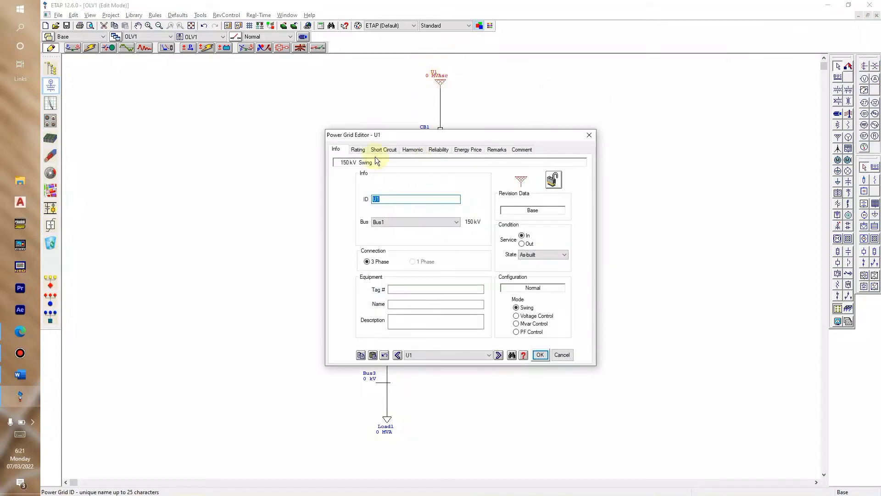
pyautogui.click(359, 152)
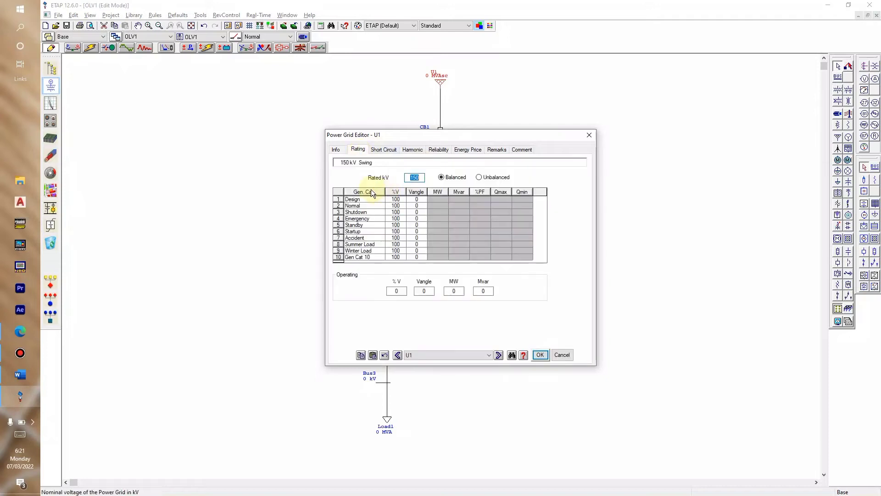
pyautogui.click(544, 355)
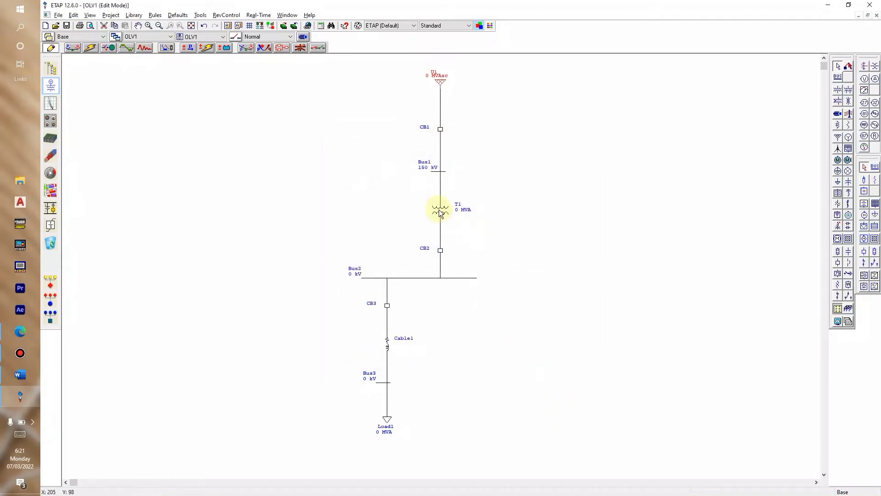
# Step: Check the jobsheet's voltage table and set transformer T1's secondary rated voltage to 20 kV
pyautogui.doubleClick(439, 211)
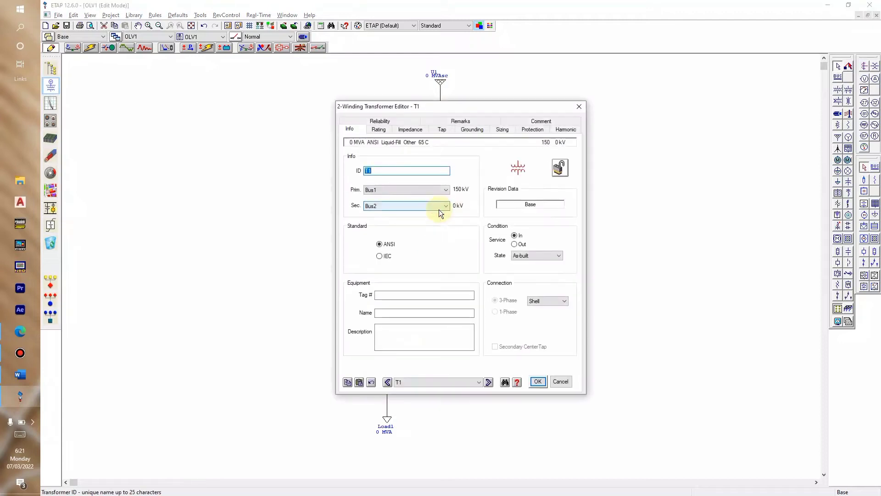
pyautogui.click(379, 130)
pyautogui.click(396, 186)
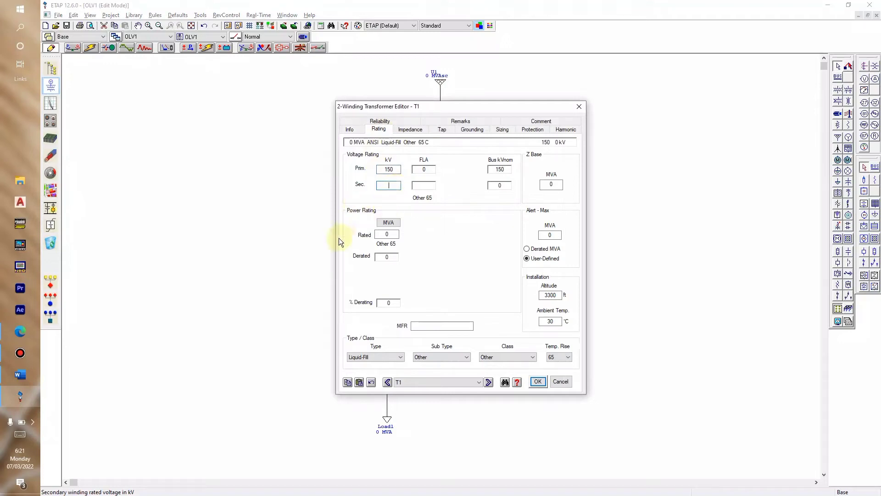
pyautogui.hotkey('alt', 'Tab')
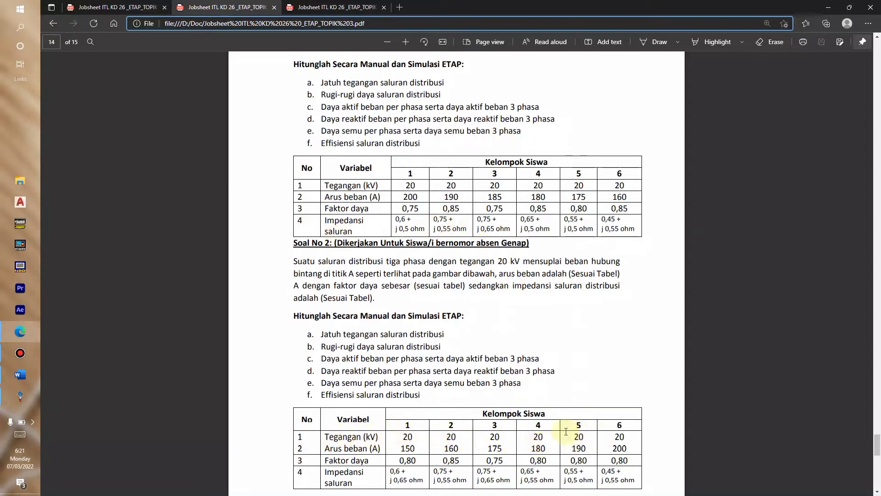
pyautogui.hotkey('alt', 'Tab')
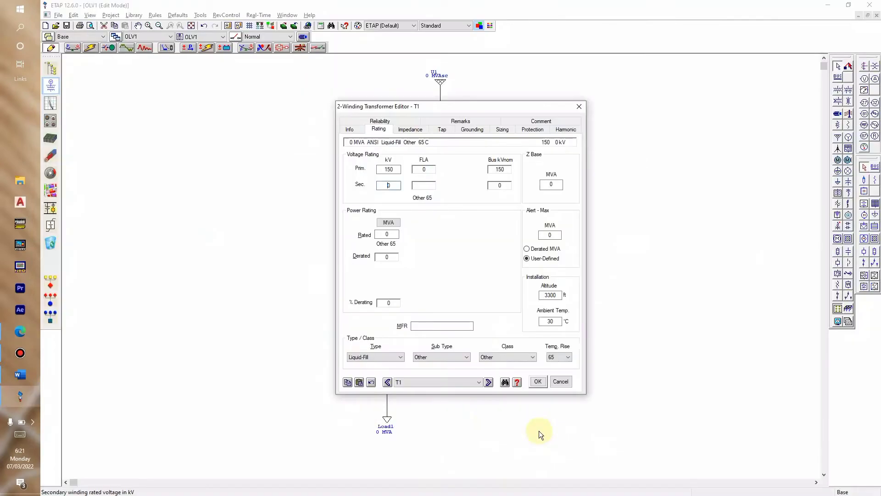
pyautogui.write('2')
pyautogui.click(451, 225)
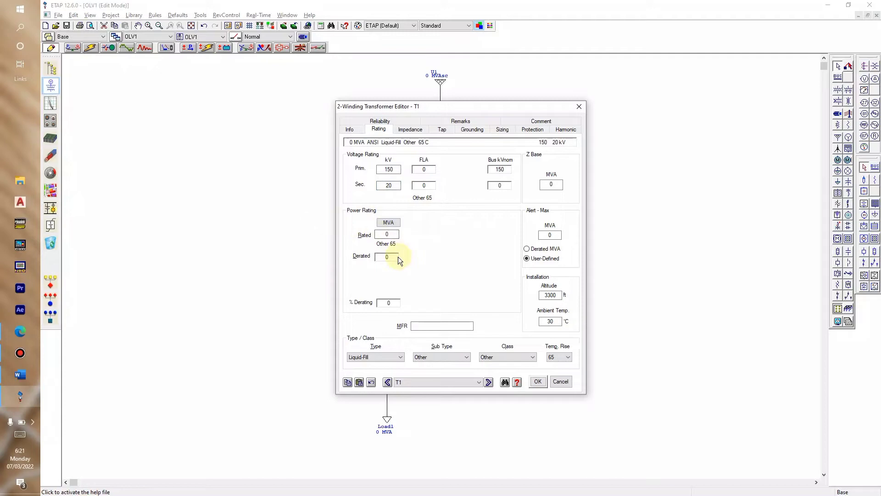
# Step: Look up transformer T1's capacity in the jobsheet PDF, return to ETAP and set its rated power to 100 MVA
pyautogui.hotkey('alt', 'Tab')
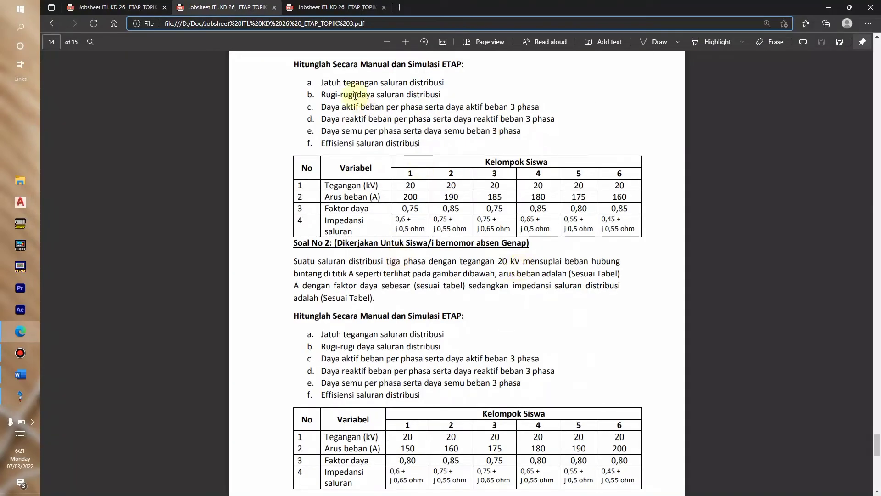
pyautogui.click(110, 7)
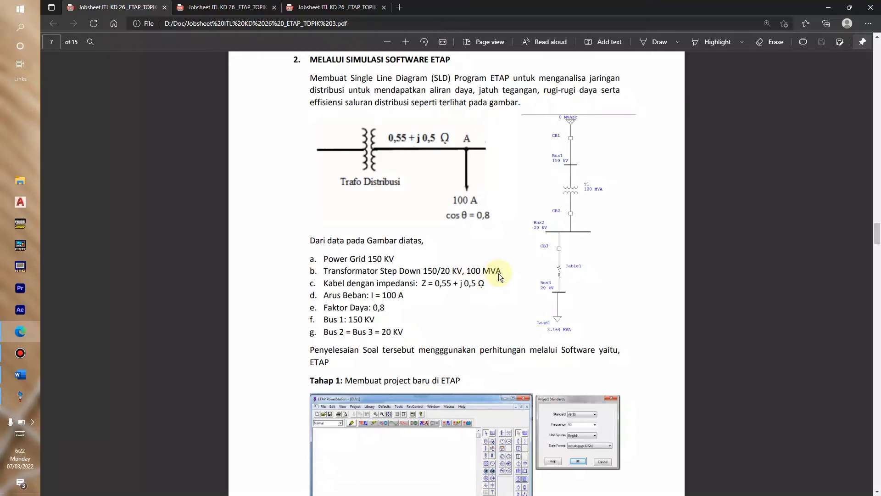
pyautogui.hotkey('ctrl', 'Tab')
pyautogui.hotkey('alt', 'Tab')
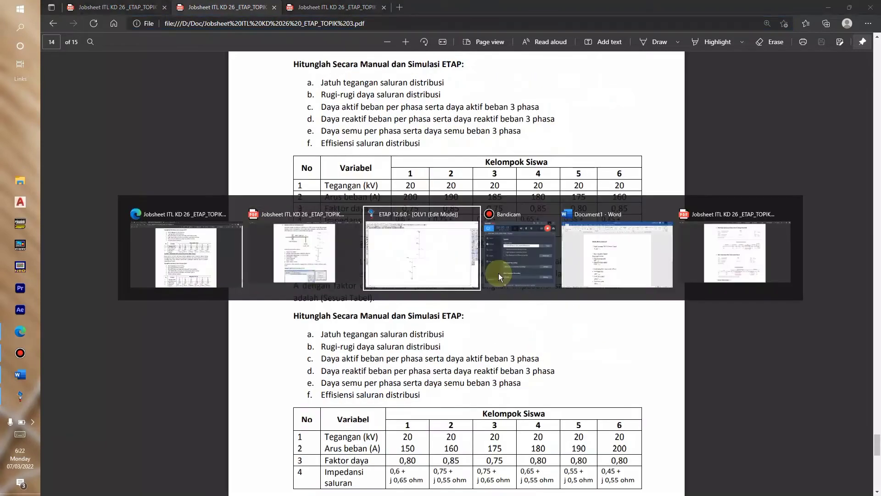
pyautogui.click(387, 235)
pyautogui.write('100')
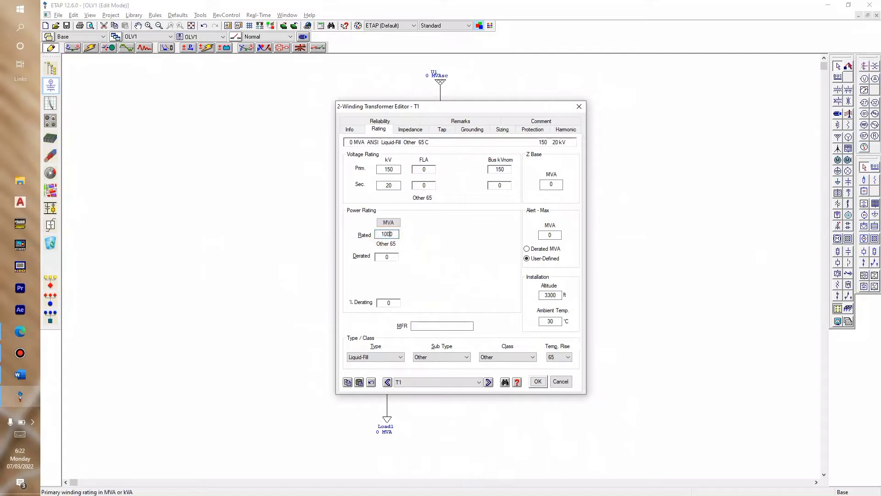
pyautogui.click(442, 247)
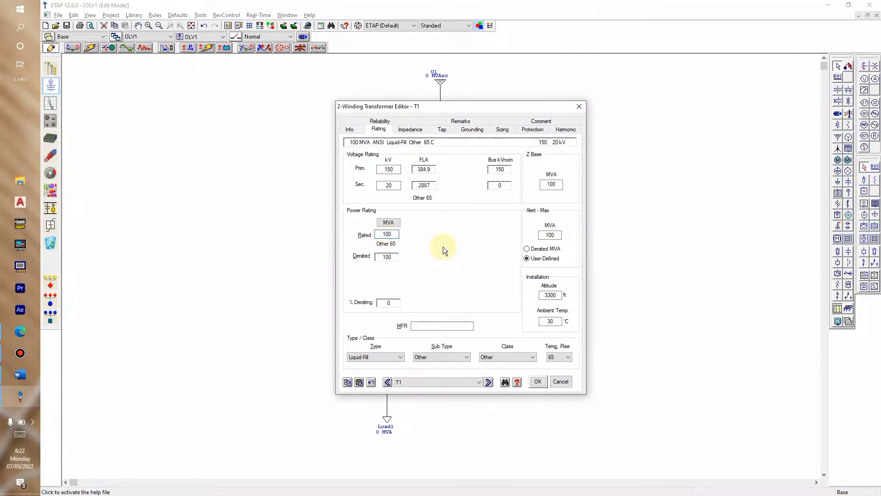
# Step: Apply the typical Z and X/R impedance values to transformer T1 and save its data
pyautogui.click(414, 130)
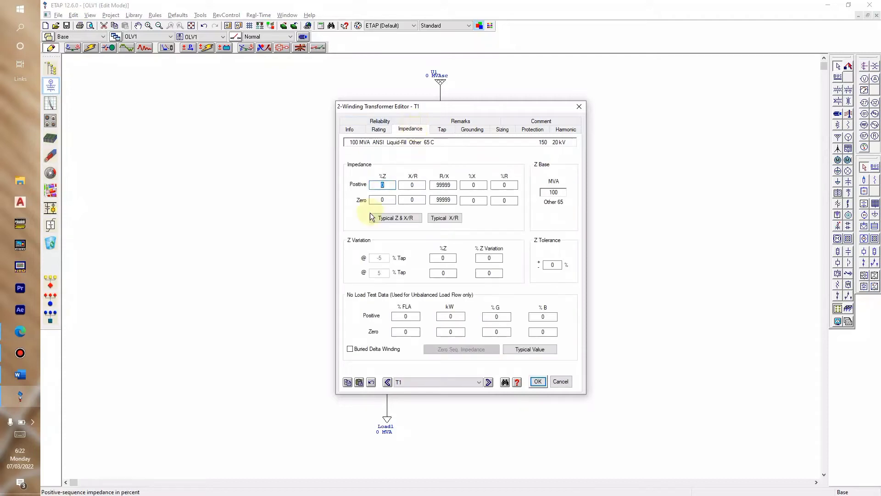
pyautogui.click(409, 218)
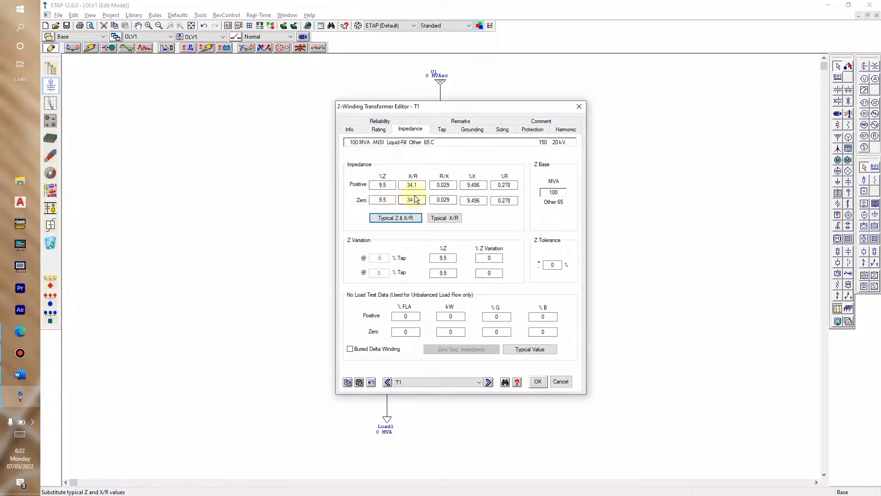
pyautogui.click(535, 380)
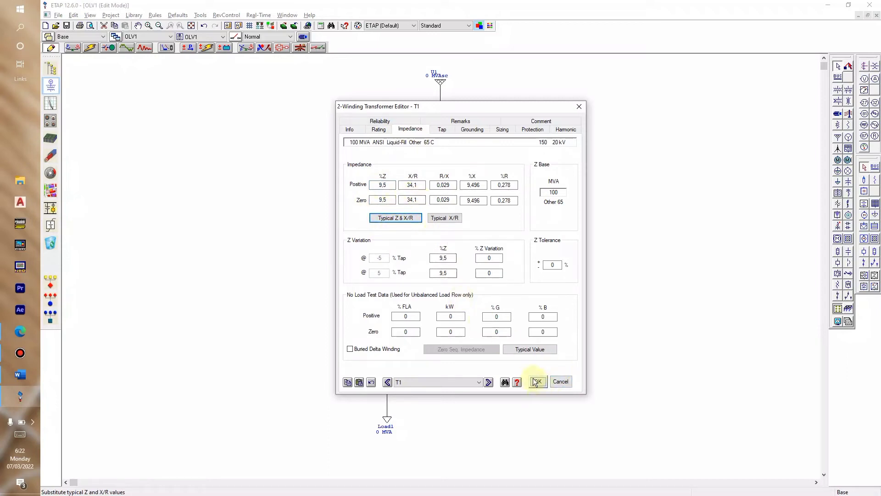
pyautogui.click(538, 381)
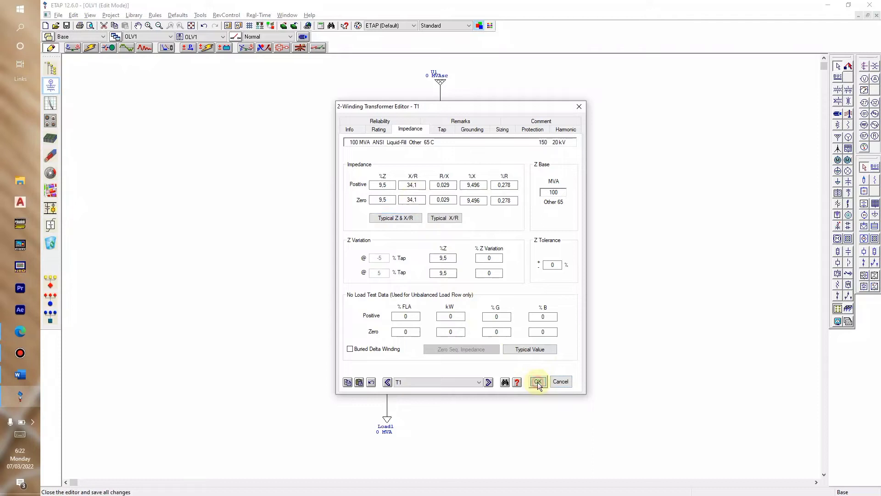
pyautogui.click(538, 382)
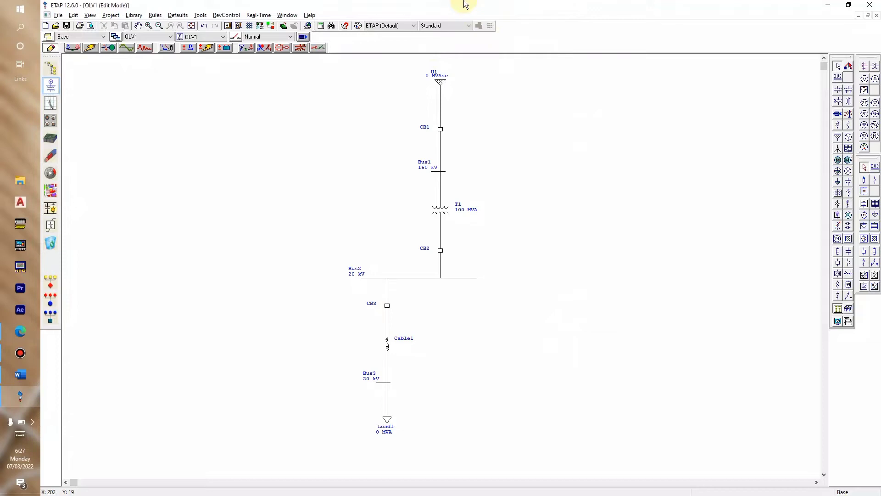
# Step: Place on-screen number markers 1 to 4 beside power grid U1, transformer T1, Cable1 and Load1 using the recorder's drawing mode
pyautogui.moveTo(465, 3)
pyautogui.click(522, 6)
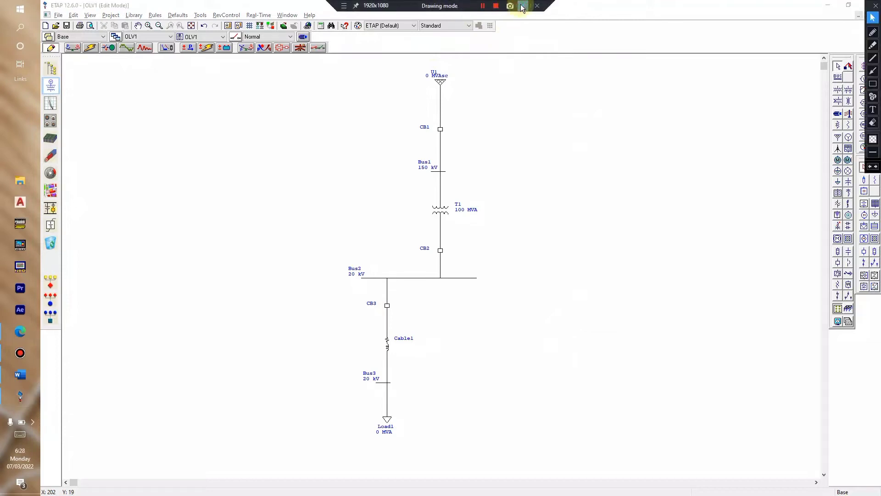
pyautogui.click(873, 97)
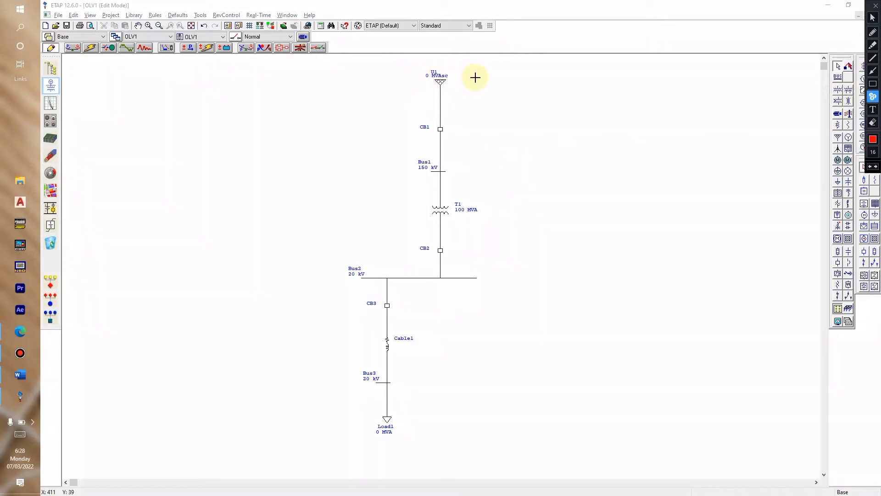
pyautogui.click(470, 76)
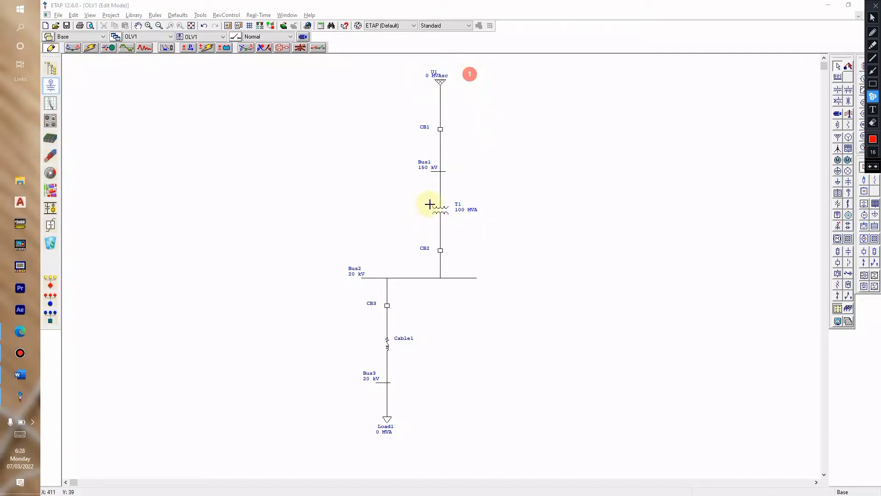
pyautogui.click(495, 213)
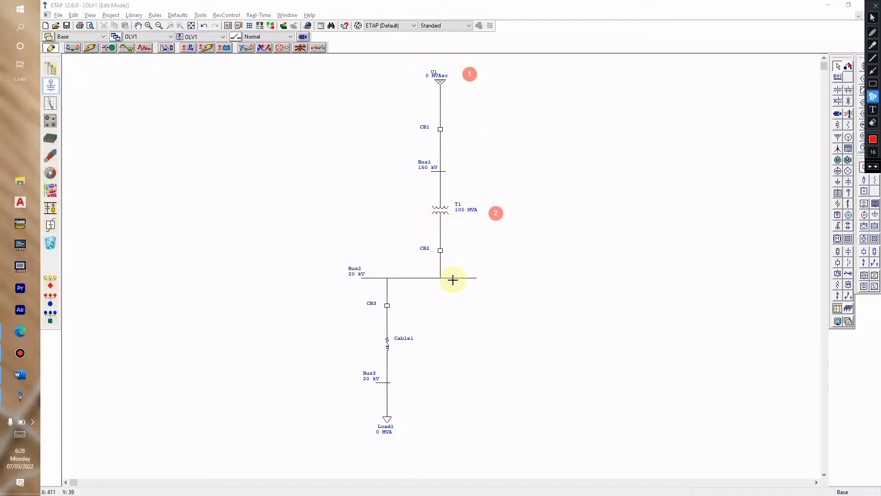
pyautogui.click(370, 342)
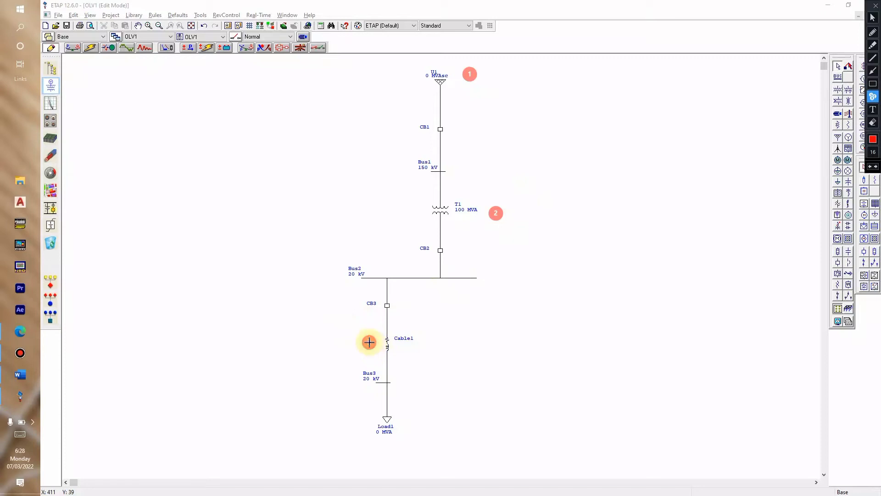
pyautogui.click(365, 424)
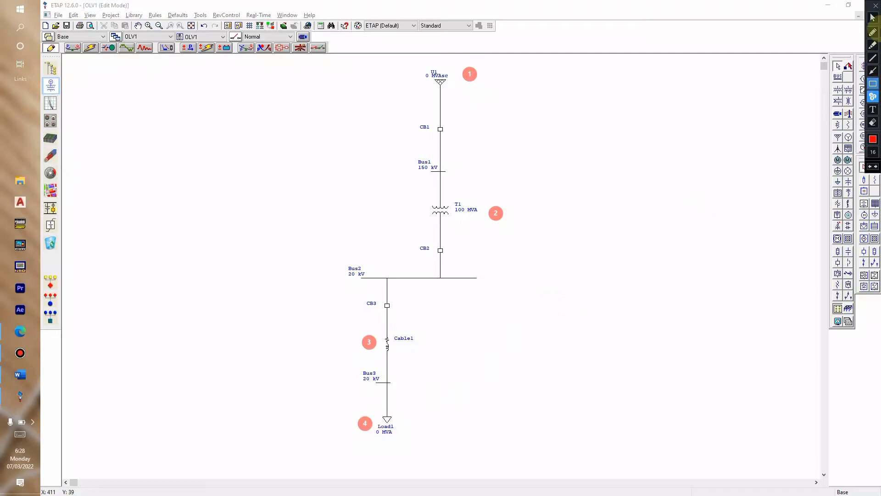
pyautogui.click(873, 18)
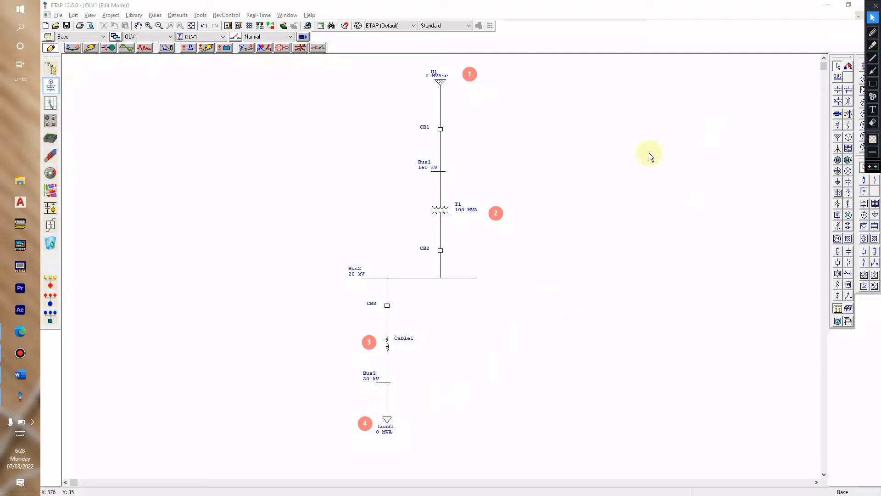
# Step: Set the length of Cable1 to 1 km
pyautogui.click(387, 343)
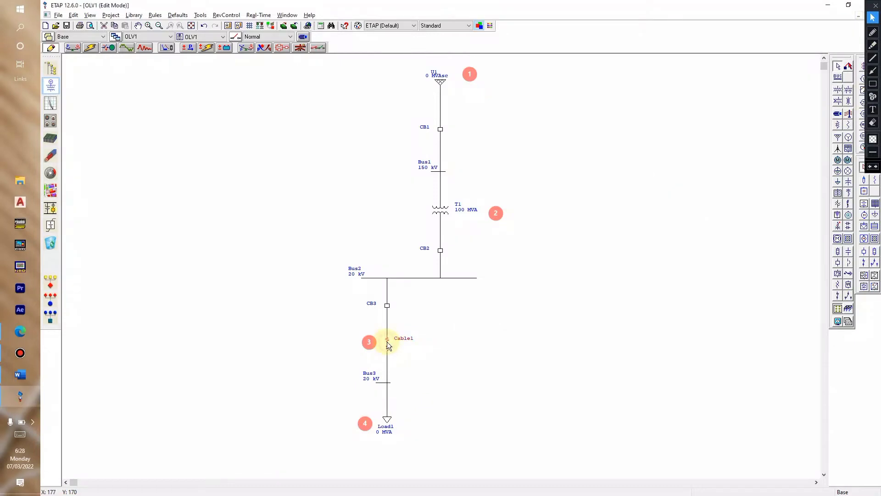
pyautogui.doubleClick(387, 343)
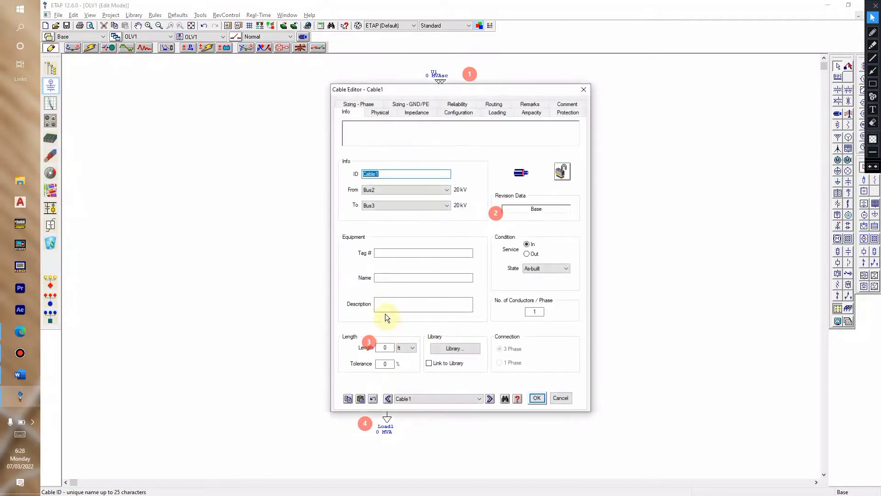
pyautogui.click(391, 349)
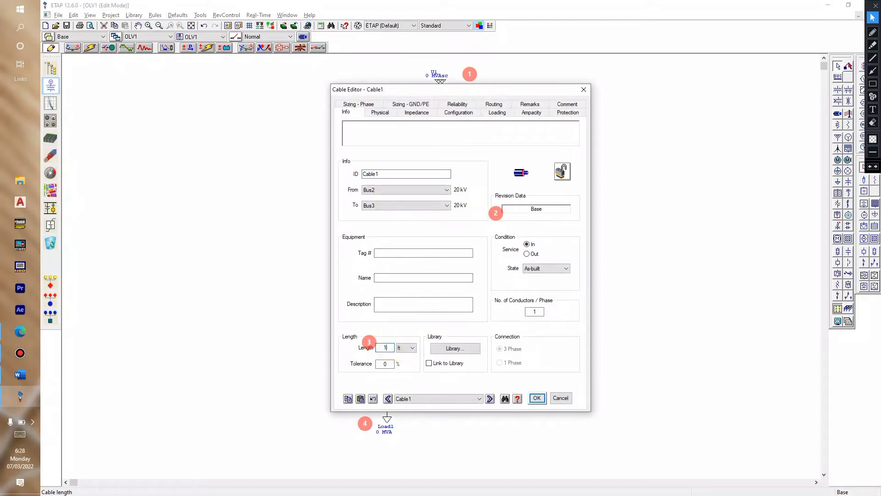
pyautogui.click(407, 349)
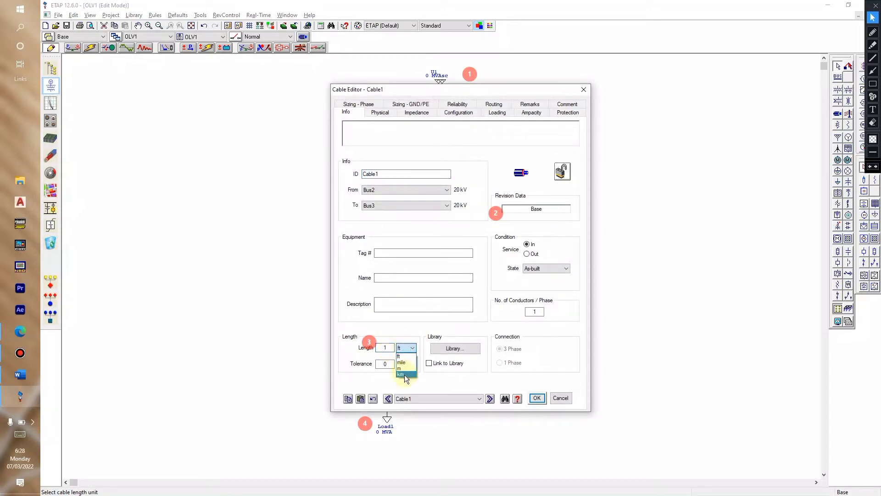
pyautogui.click(404, 374)
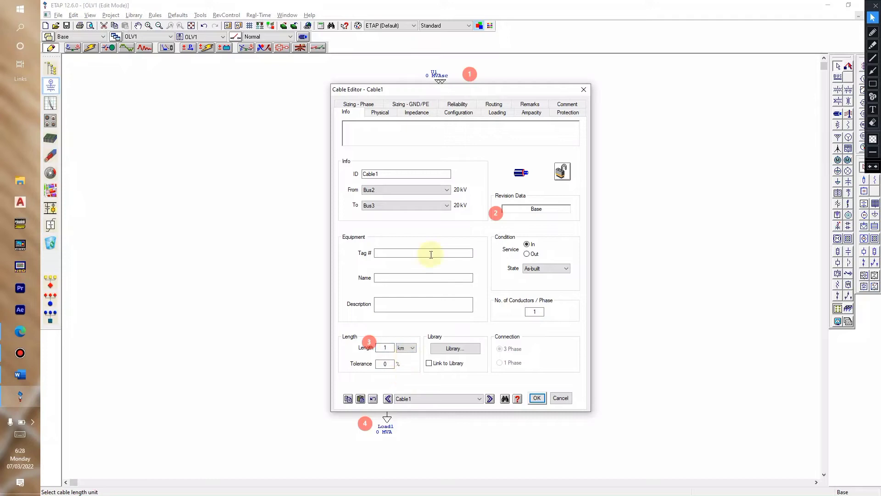
# Step: Set Cable1's impedance units to ohms per 1 km
pyautogui.click(414, 114)
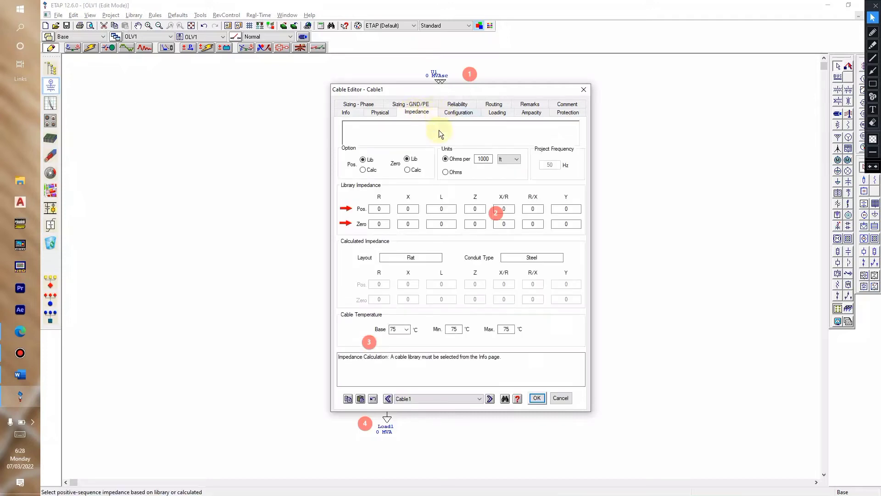
pyautogui.click(487, 159)
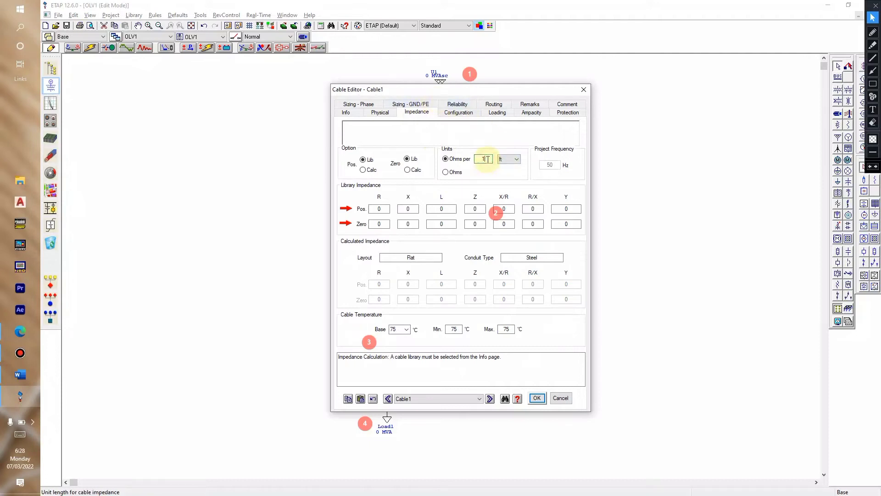
pyautogui.click(501, 158)
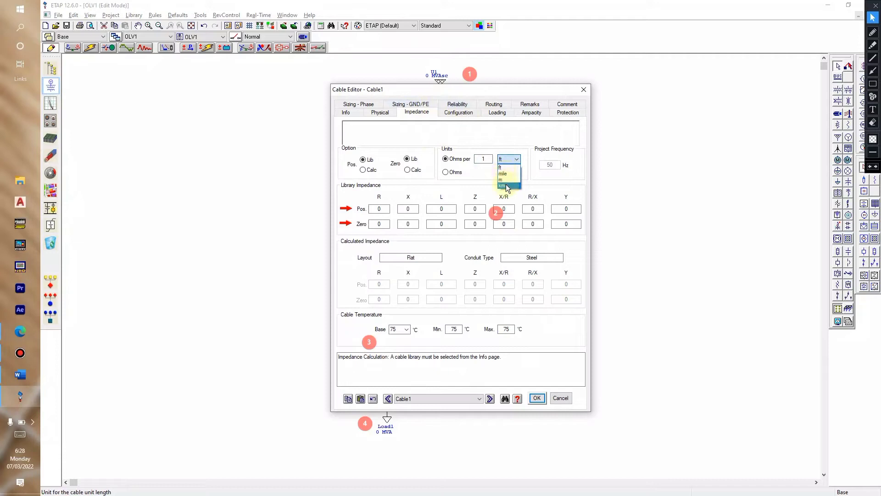
pyautogui.click(505, 185)
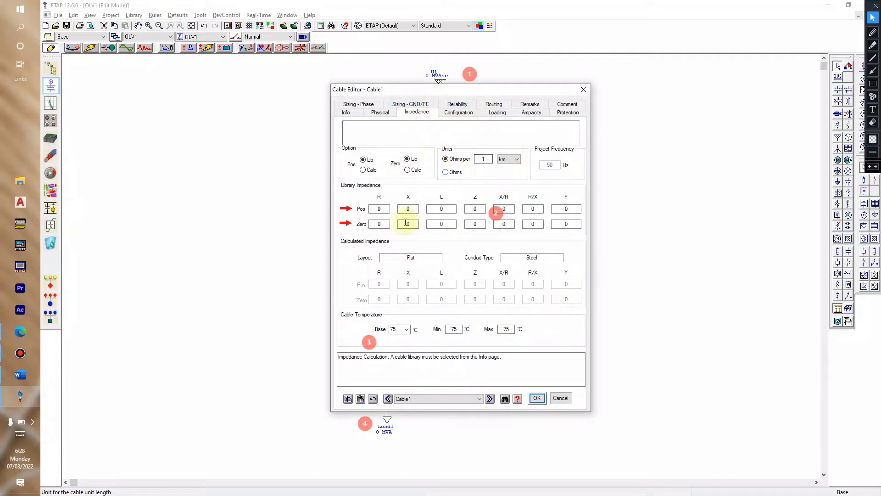
# Step: Check the line impedance in the jobsheet table and set Cable1's positive-sequence R to 0.55 and X to 0.5
pyautogui.click(382, 210)
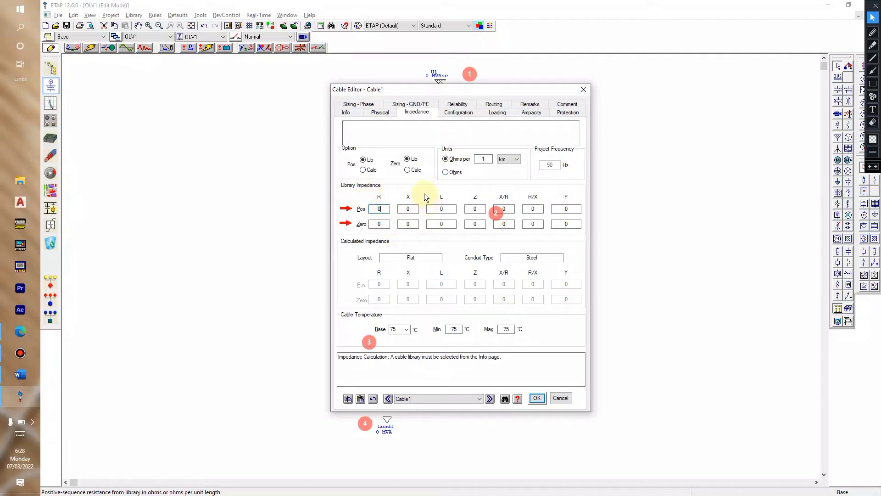
pyautogui.hotkey('alt', 'Tab')
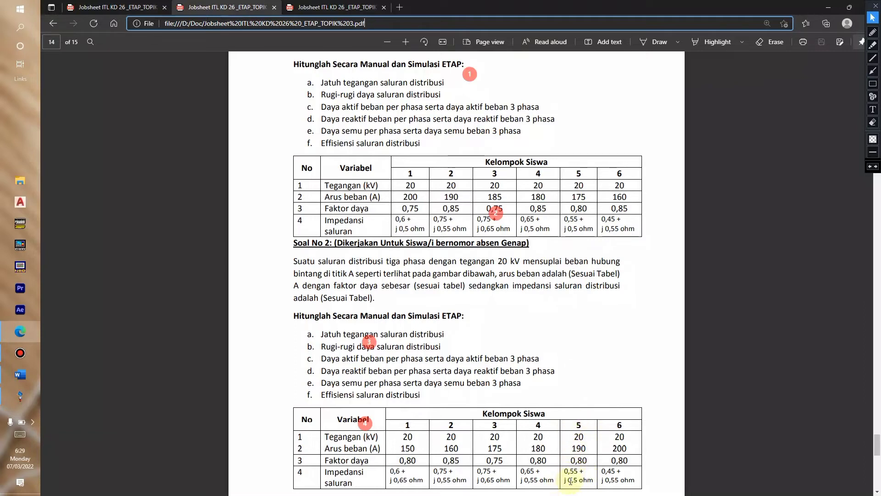
pyautogui.hotkey('alt', 'Tab')
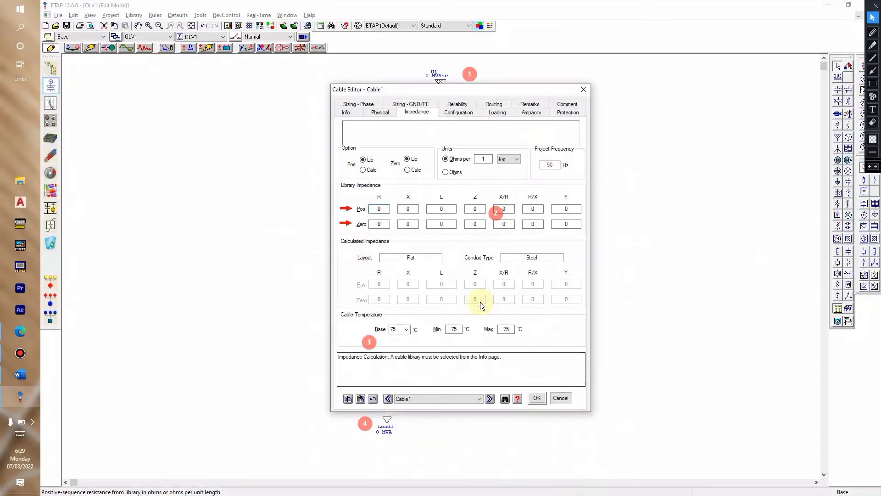
pyautogui.click(384, 208)
pyautogui.write('.55')
pyautogui.click(413, 209)
pyautogui.write('.5')
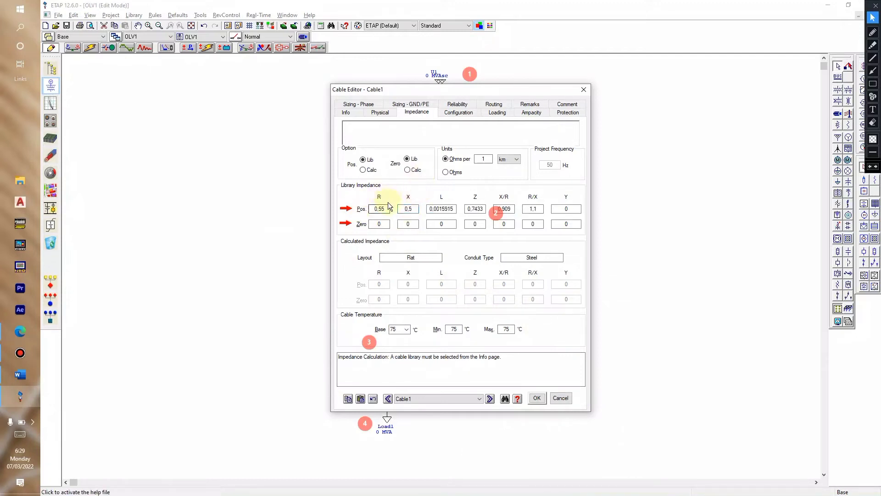
pyautogui.click(374, 225)
pyautogui.write(',')
pyautogui.press('BackSpace')
# Step: Recheck the line impedance in the jobsheet table, return to ETAP and save Cable1's data
pyautogui.hotkey('alt', 'Tab')
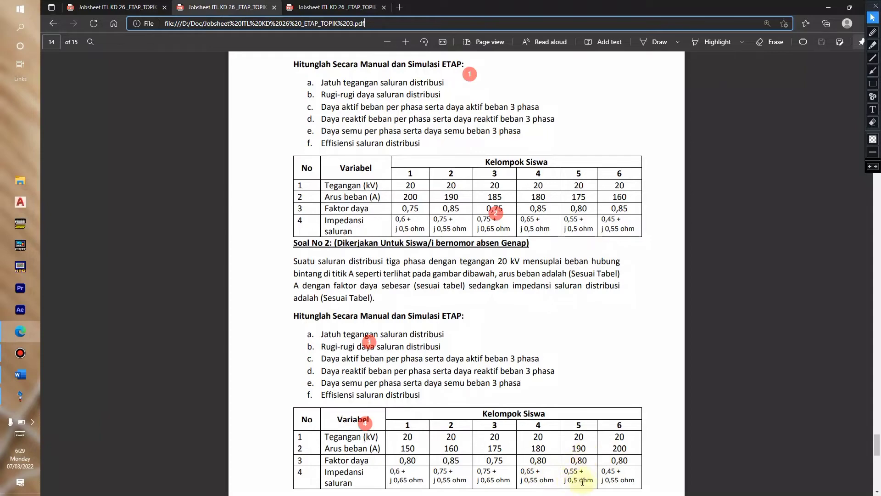
pyautogui.hotkey('alt', 'Tab')
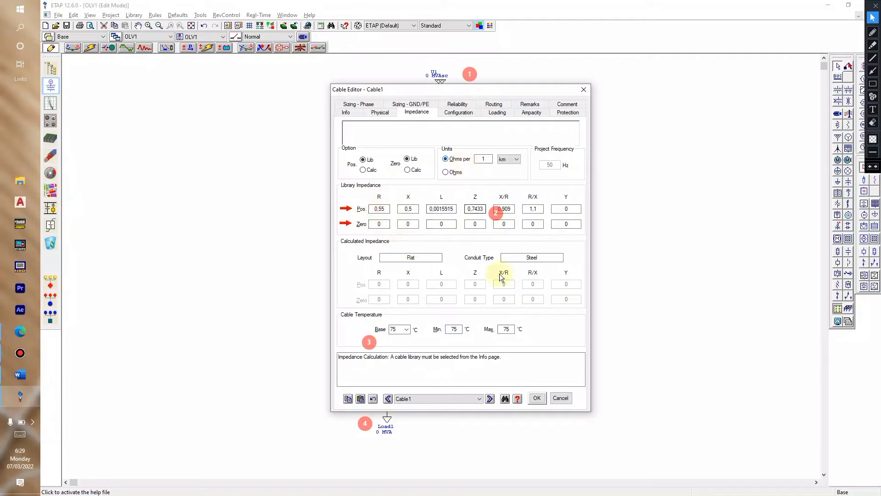
pyautogui.click(537, 398)
pyautogui.click(525, 395)
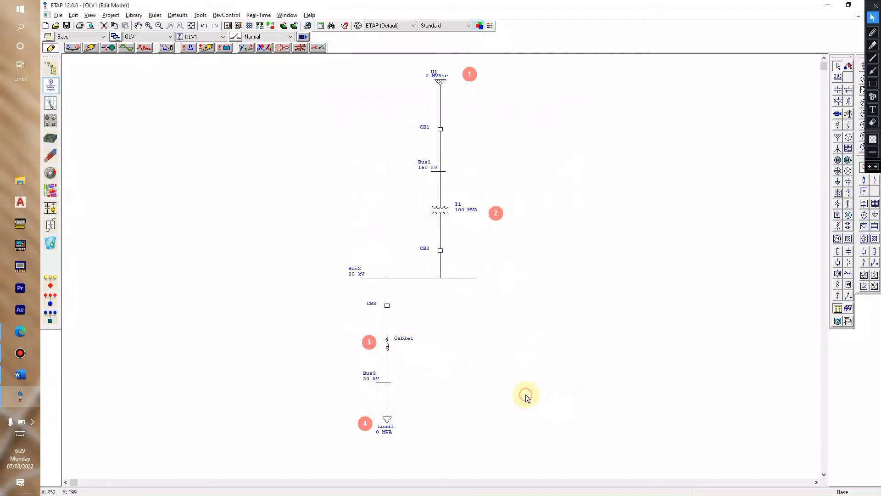
# Step: Open Load1's loading ratings and outline the % PF and Amps fields with a red rectangle annotation
pyautogui.doubleClick(389, 419)
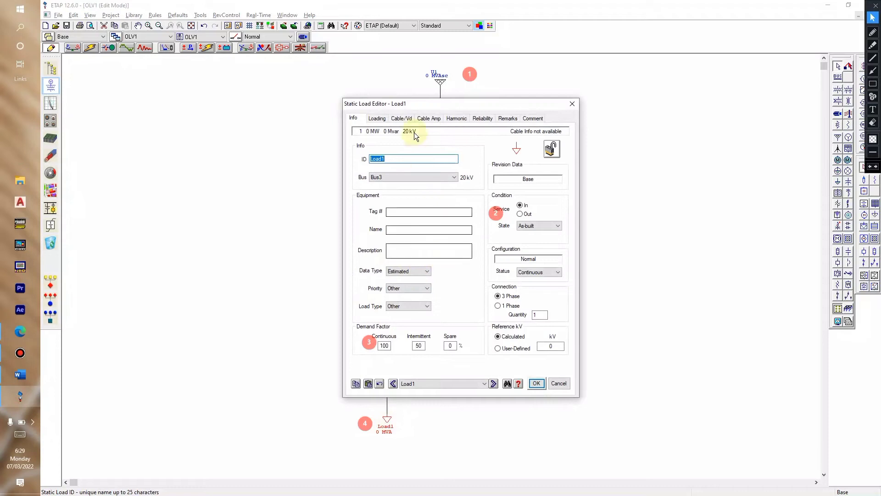
pyautogui.click(378, 119)
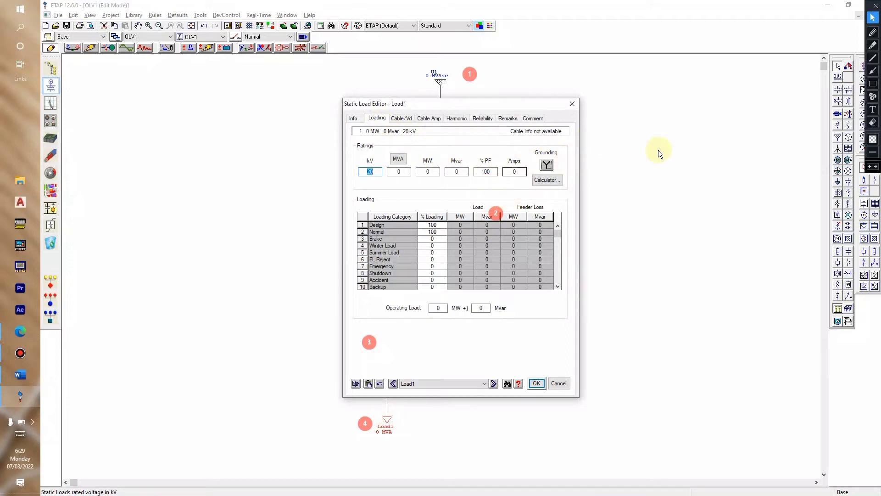
pyautogui.click(872, 85)
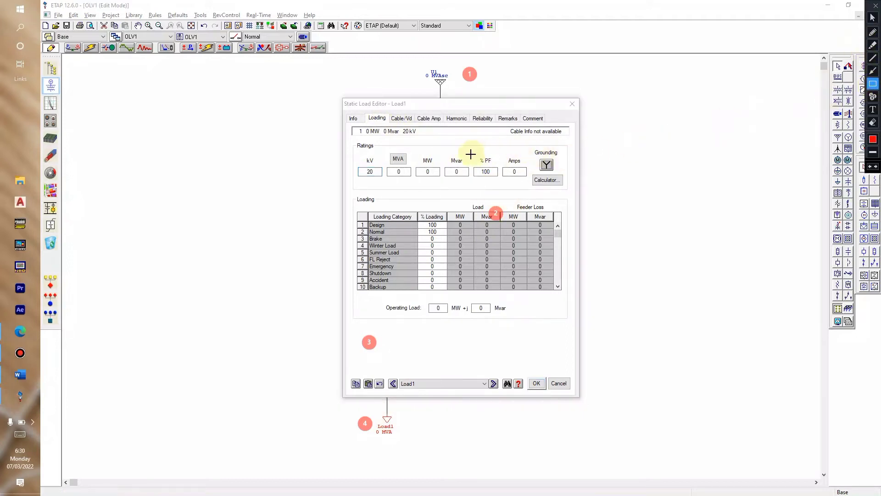
pyautogui.moveTo(470, 157); pyautogui.dragTo(530, 185)
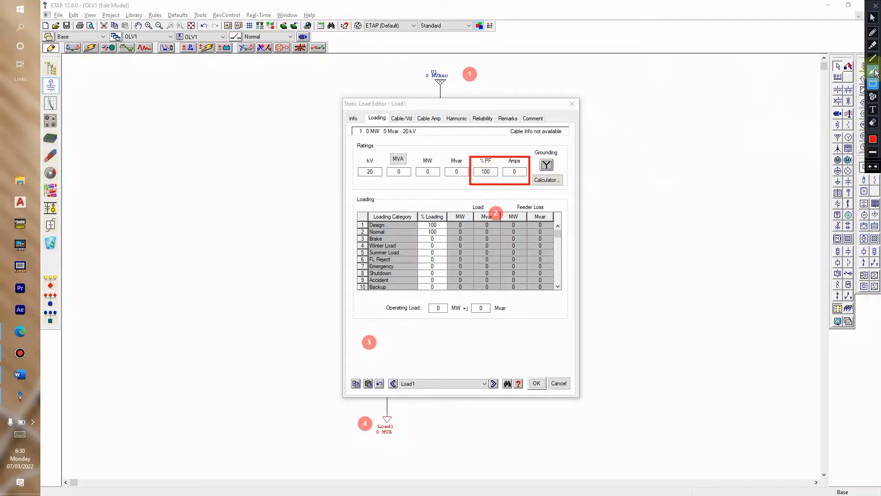
pyautogui.click(873, 18)
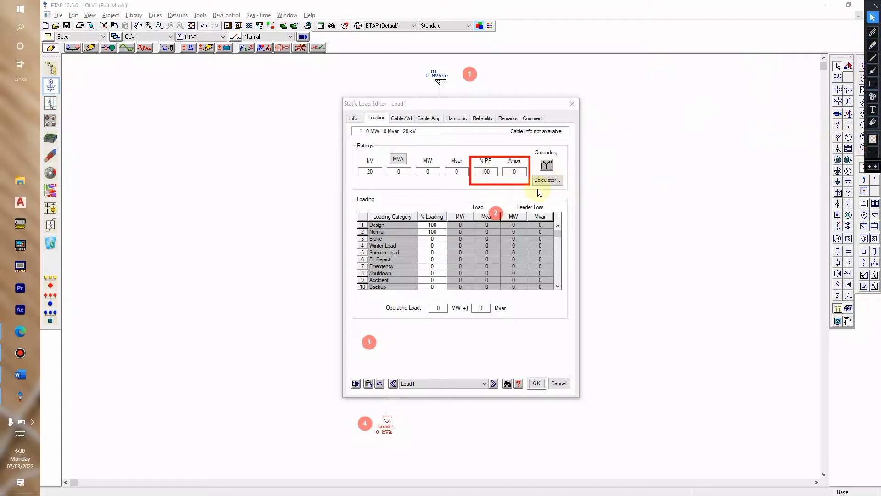
# Step: Check the power factor in the jobsheet table and set Load1's power factor to 80%
pyautogui.click(493, 174)
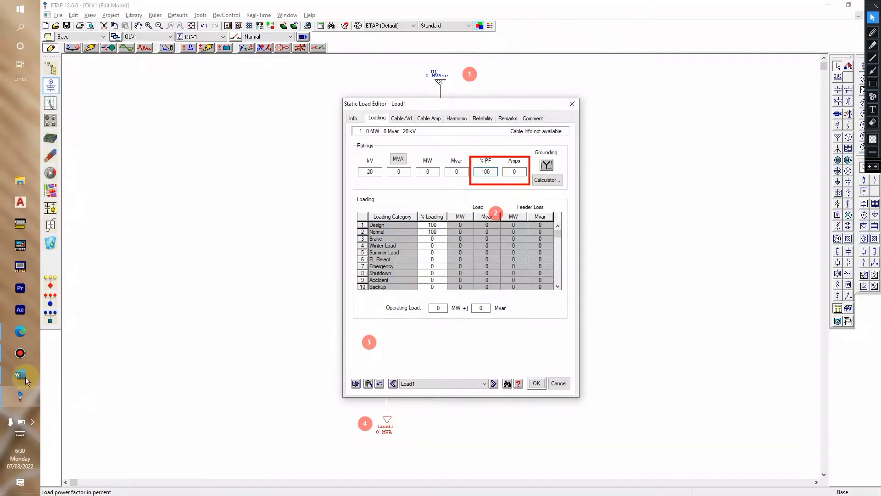
pyautogui.click(19, 331)
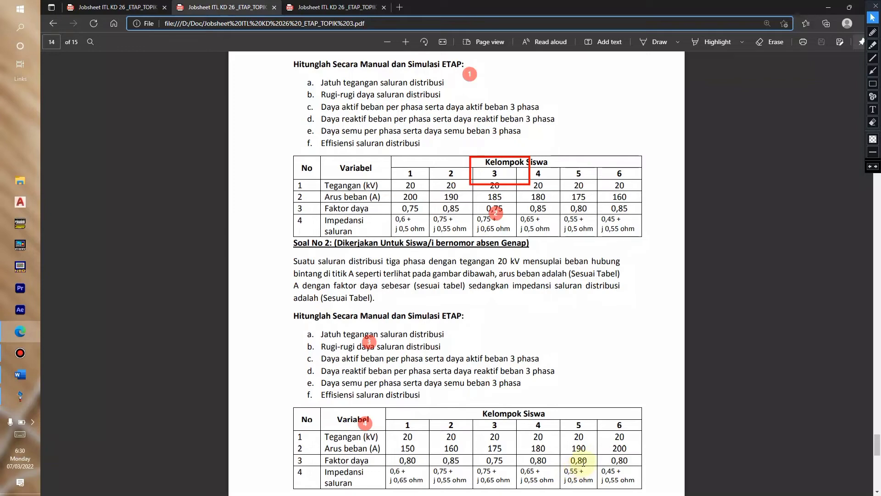
pyautogui.hotkey('alt', 'Tab')
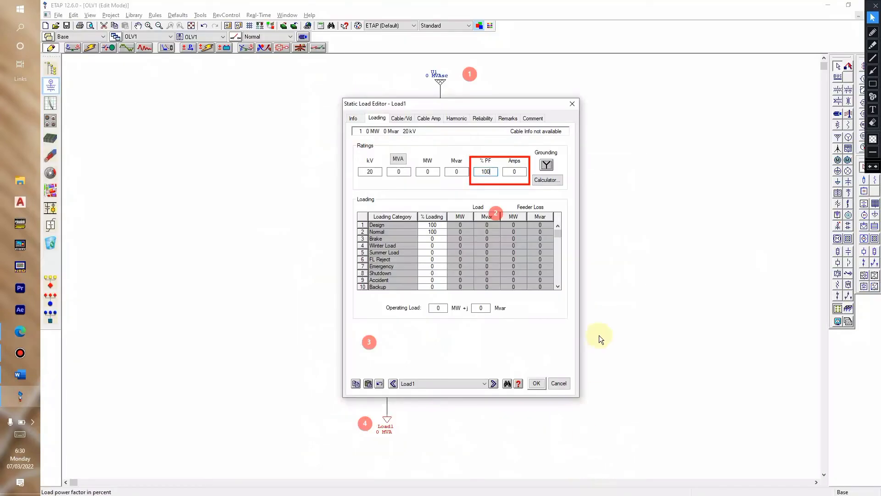
pyautogui.press('BackSpace')
pyautogui.press('BackSpace')
pyautogui.write('8')
# Step: Check the load current in the jobsheet table and set Load1's current to 190 A
pyautogui.click(514, 171)
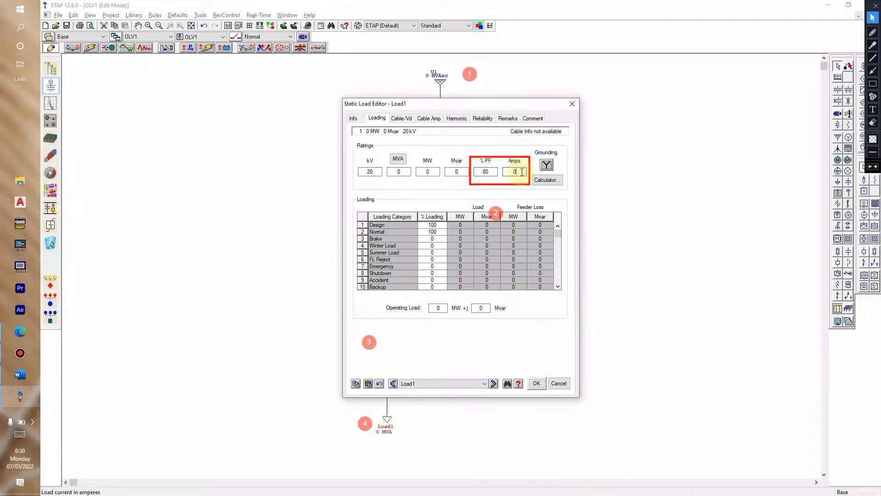
pyautogui.hotkey('alt', 'Tab')
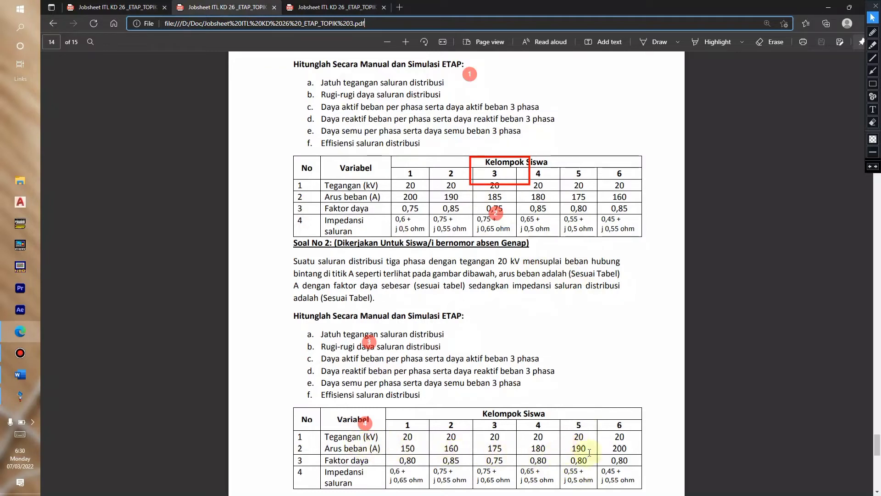
pyautogui.hotkey('alt', 'Tab')
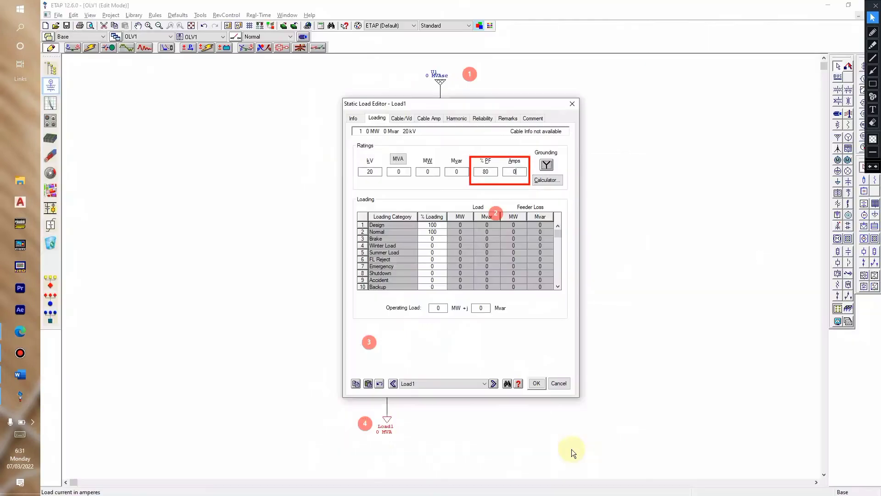
pyautogui.write('19')
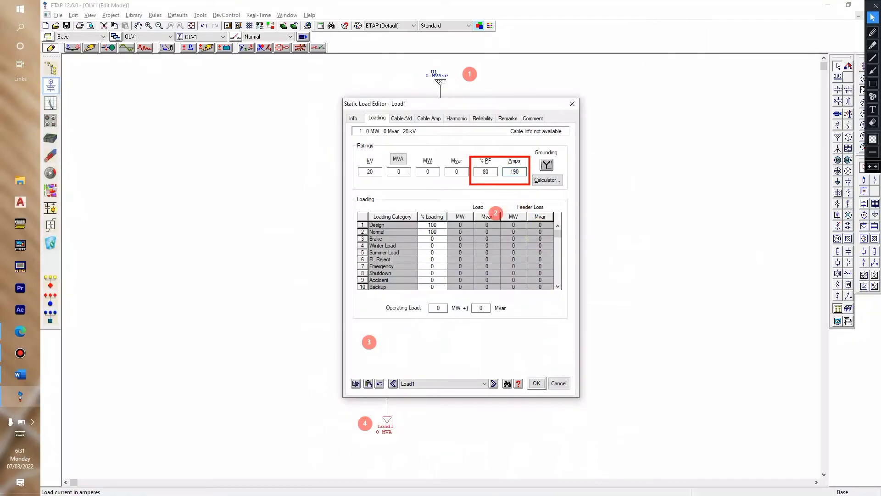
pyautogui.press('Tab')
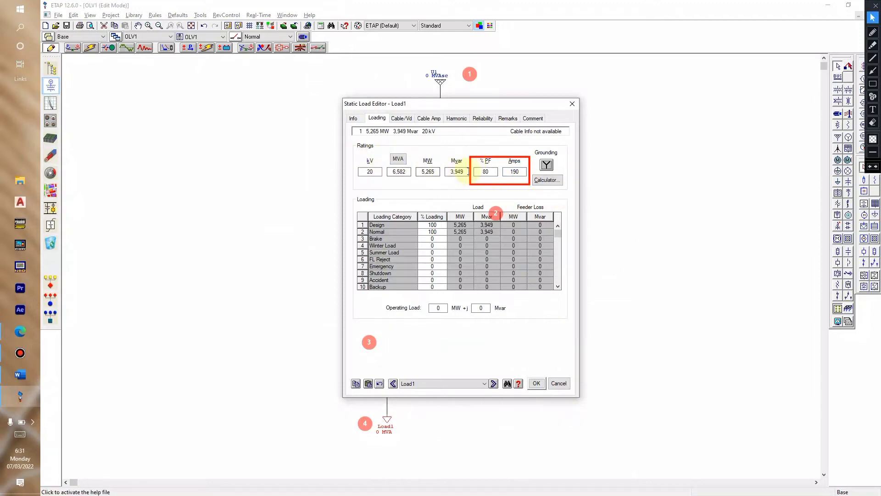
# Step: Replace the rectangle annotation with an arrow at the MVA rating, close the annotation tool and save Load1's data
pyautogui.click(873, 122)
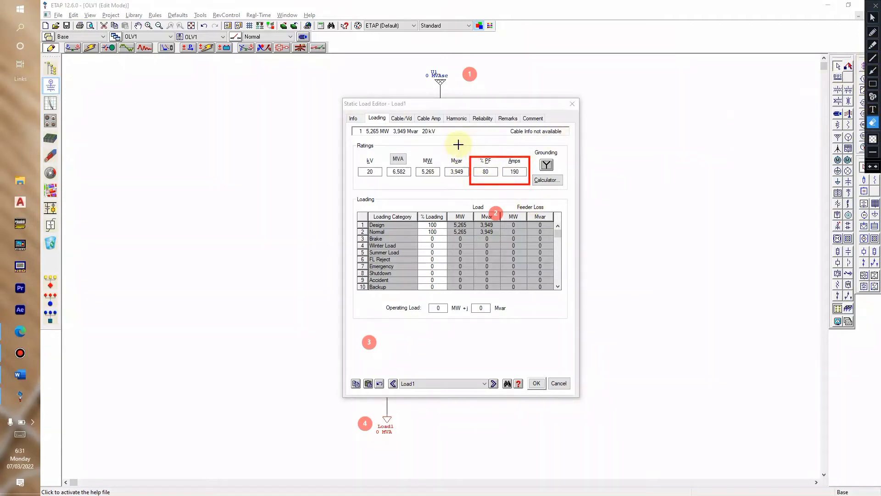
pyautogui.click(531, 184)
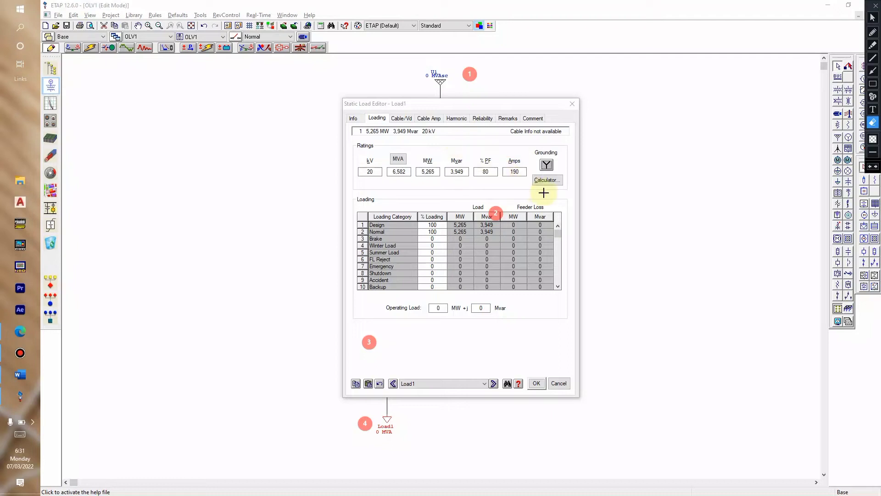
pyautogui.click(873, 71)
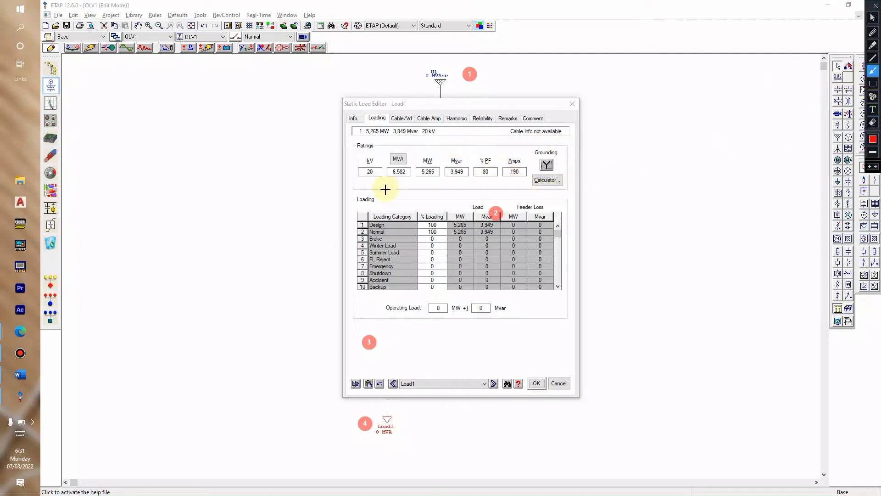
pyautogui.moveTo(394, 189); pyautogui.dragTo(402, 180)
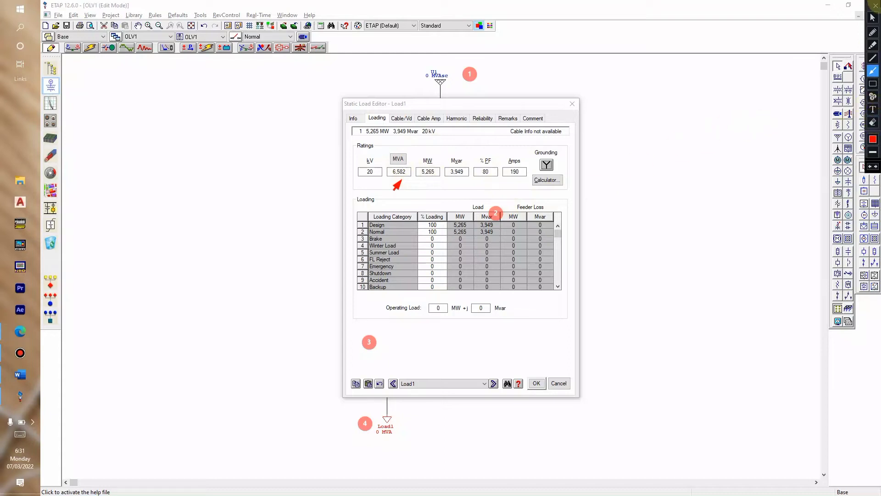
pyautogui.click(874, 4)
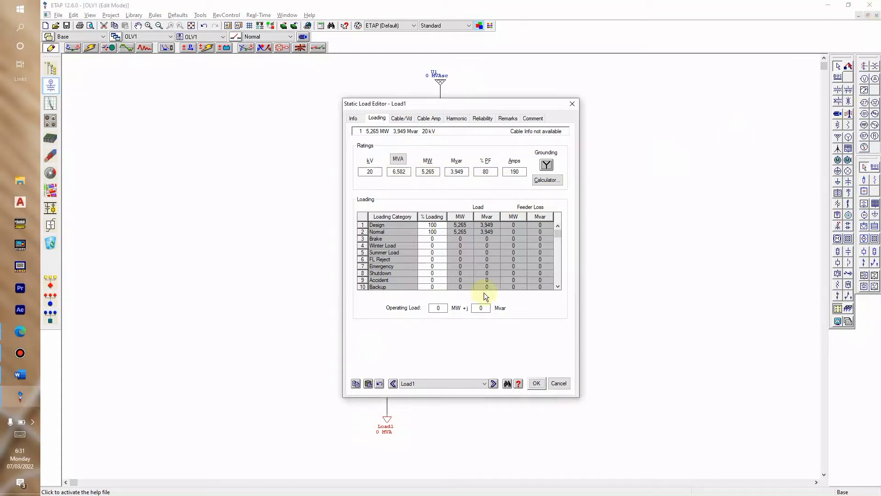
pyautogui.click(536, 384)
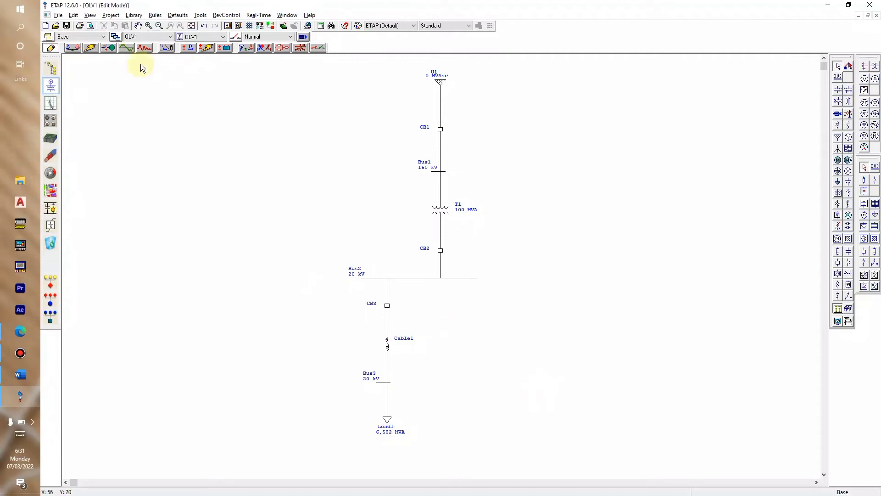
# Step: Switch to load flow analysis and set the LF study case's solution method to Newton-Raphson
pyautogui.click(73, 50)
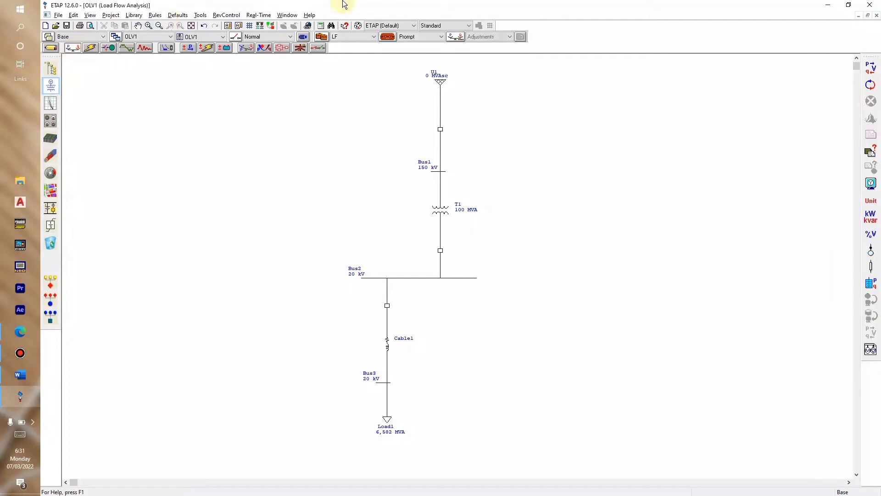
pyautogui.click(390, 40)
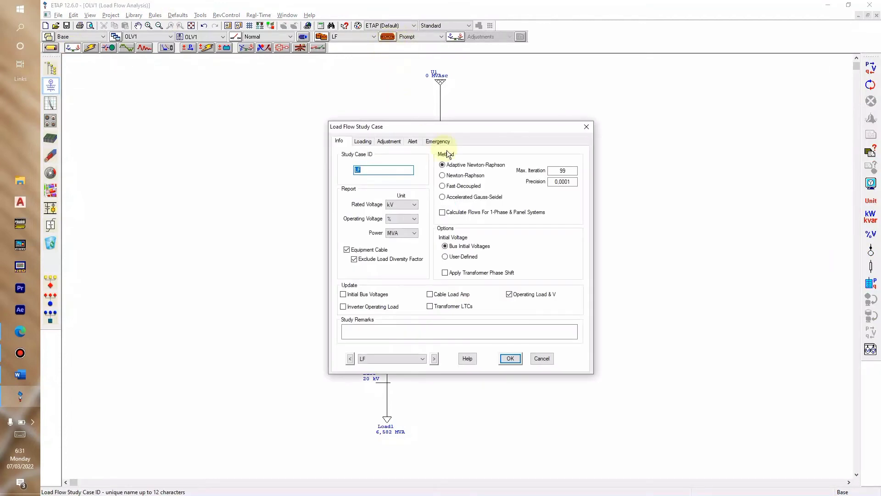
pyautogui.click(455, 175)
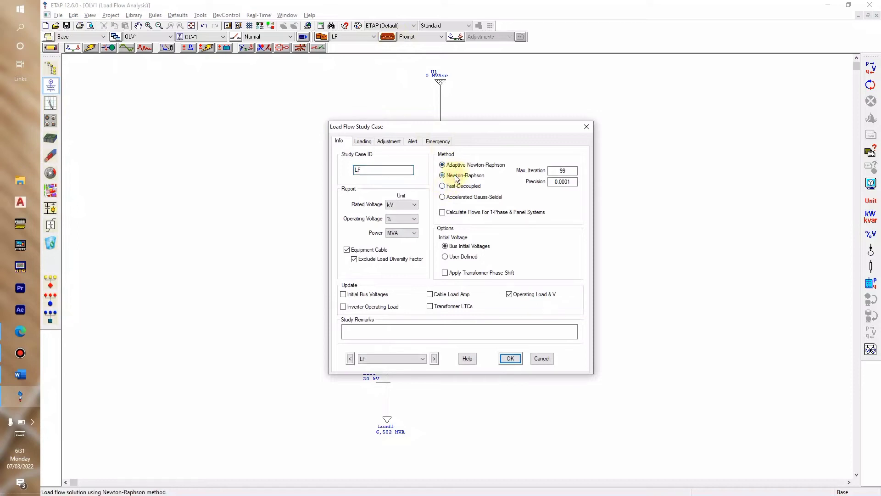
pyautogui.click(508, 358)
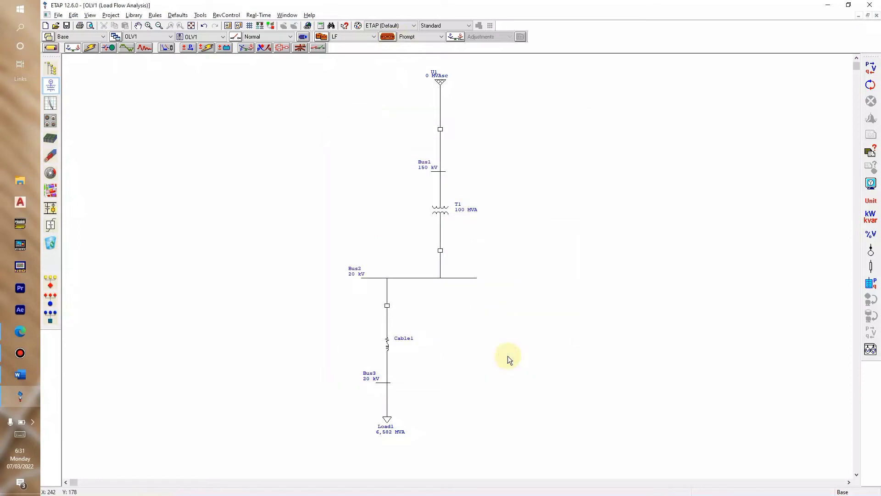
# Step: Run the load flow with the output file named ITL KD 26 and show units on the diagram's results
pyautogui.click(872, 68)
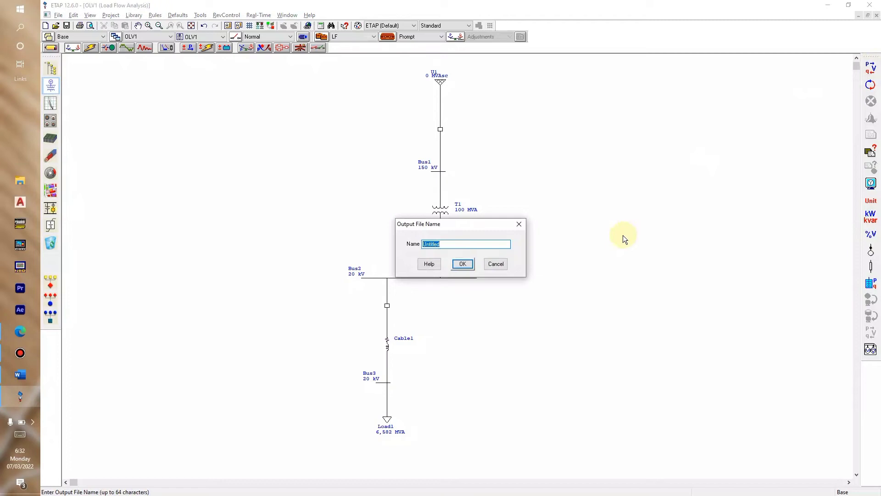
pyautogui.write('ITL KD 26')
pyautogui.click(464, 265)
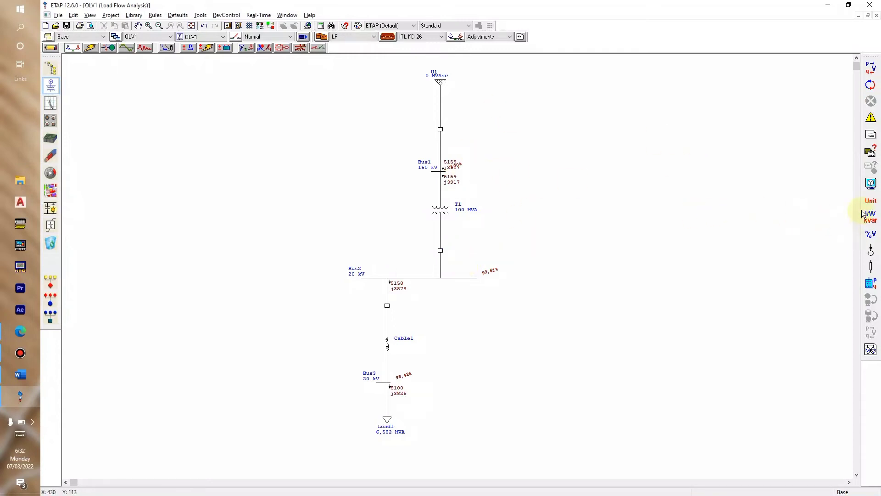
pyautogui.click(871, 203)
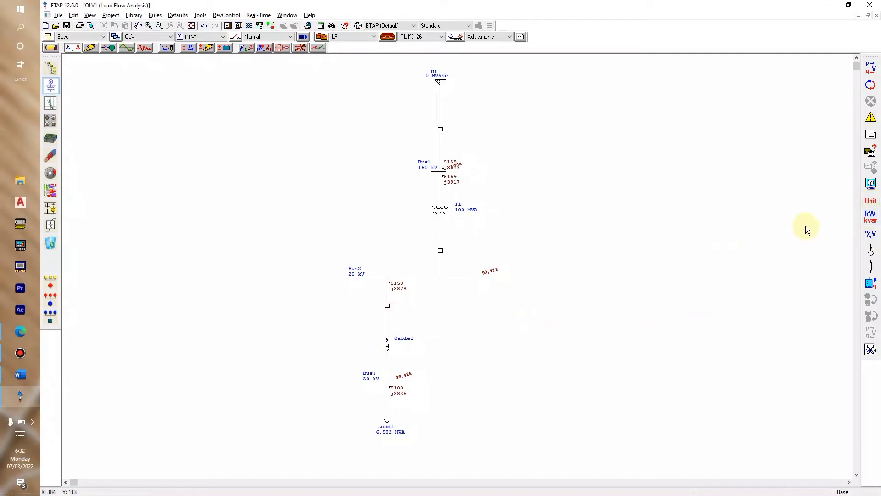
pyautogui.click(870, 202)
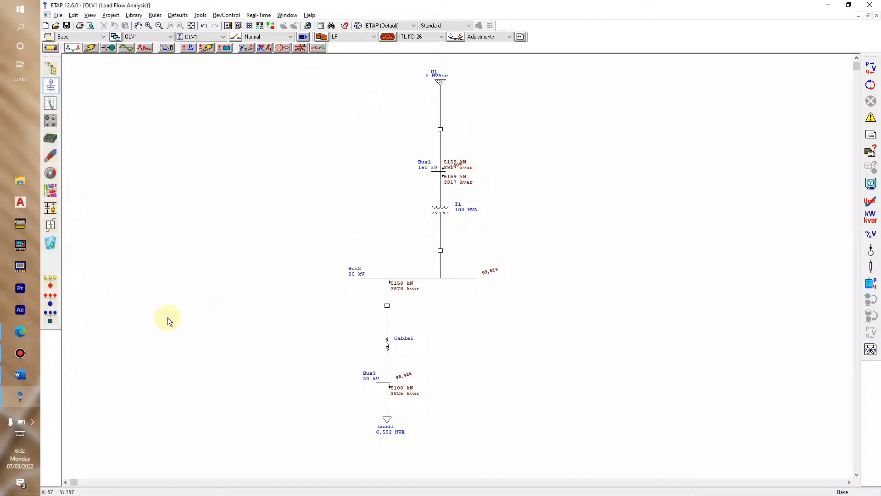
# Step: Switch to the Word document to review the list of simulation results required, and return to ETAP
pyautogui.click(14, 381)
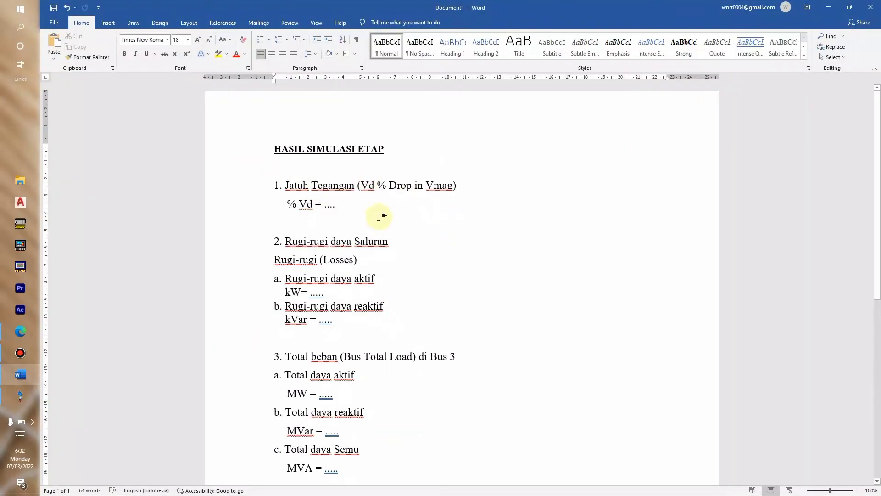
pyautogui.scroll(-1, 399, 225)
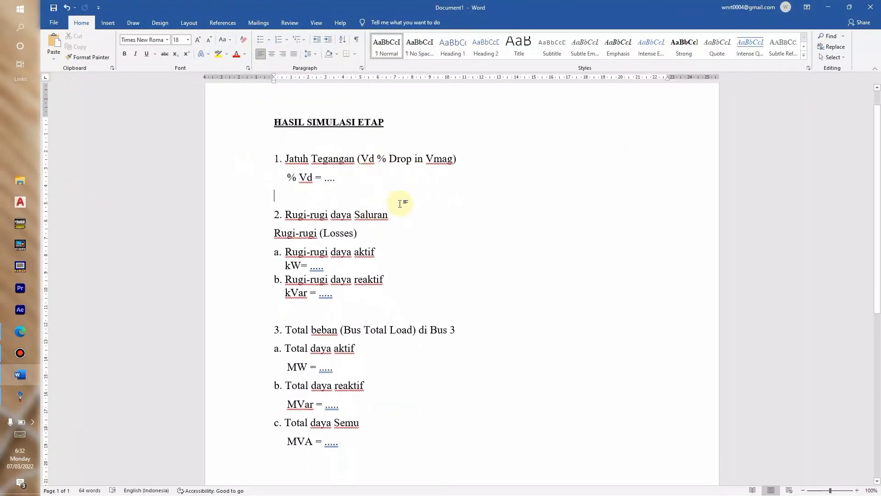
pyautogui.hotkey('alt', 'Tab')
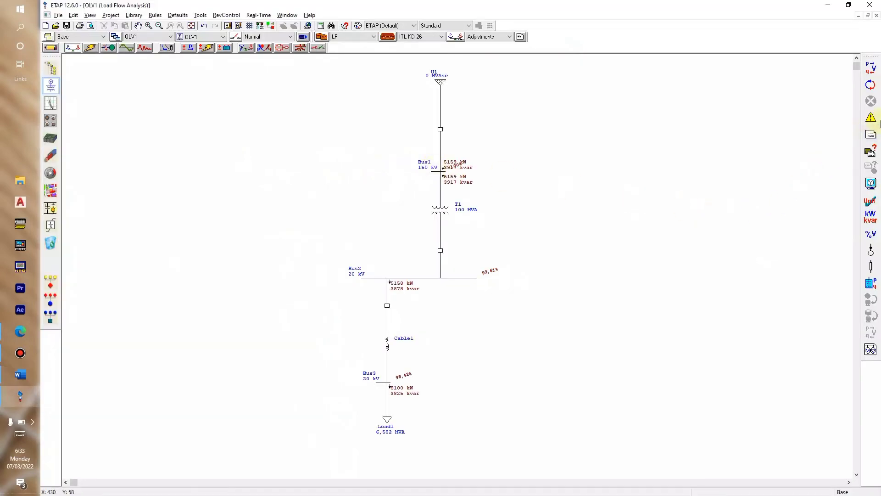
# Step: Generate the Bus Loading and Losses summary reports of the load flow study in the report viewer
pyautogui.click(870, 137)
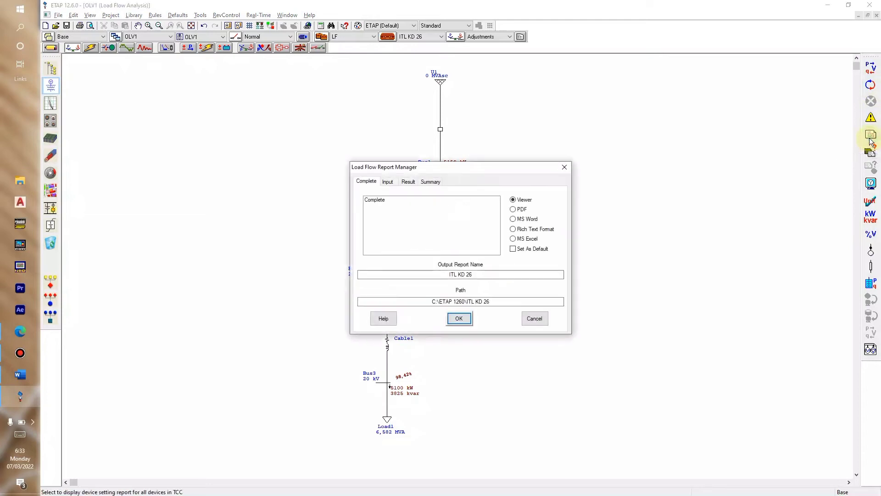
pyautogui.click(428, 181)
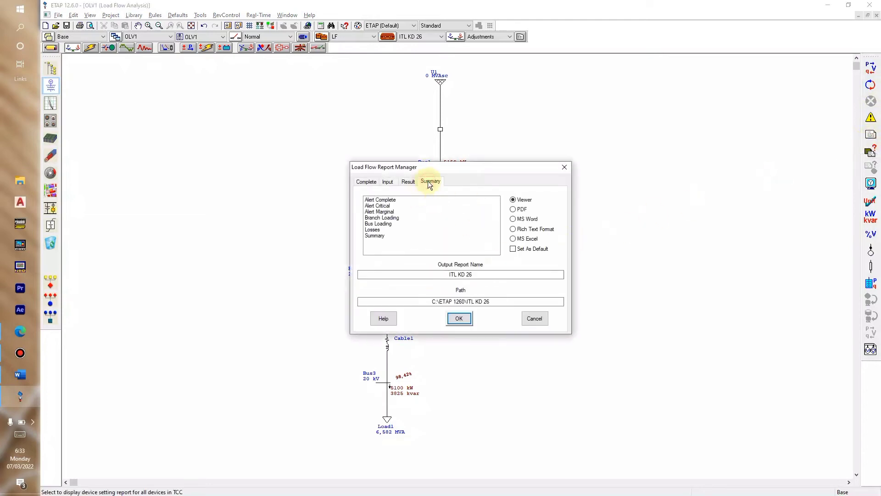
pyautogui.click(374, 225)
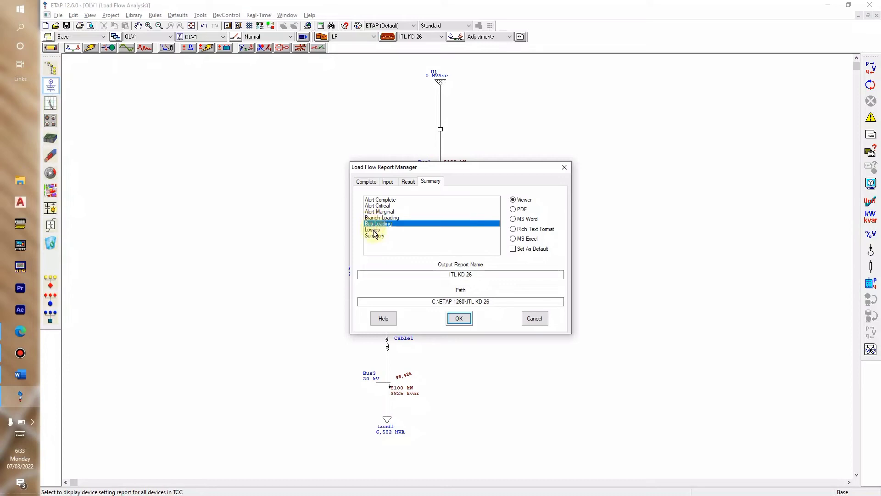
pyautogui.keyDown('ctrl'); pyautogui.click(373, 230); pyautogui.keyUp('ctrl')
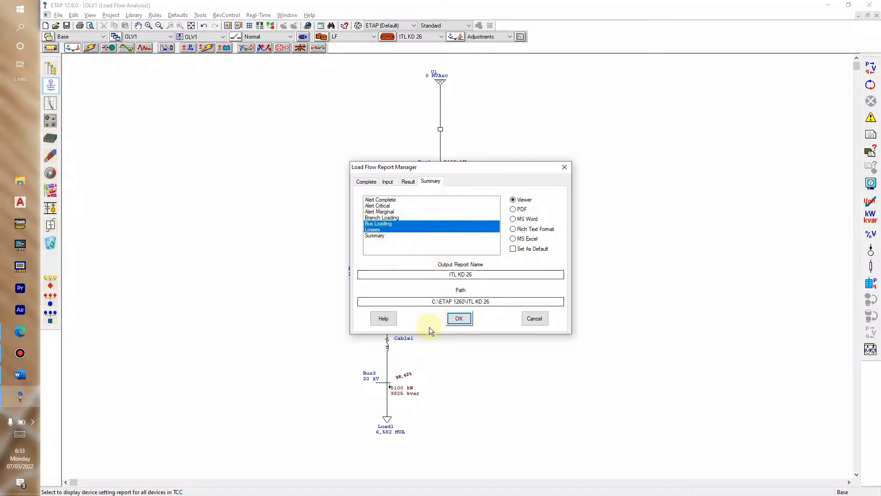
pyautogui.click(458, 318)
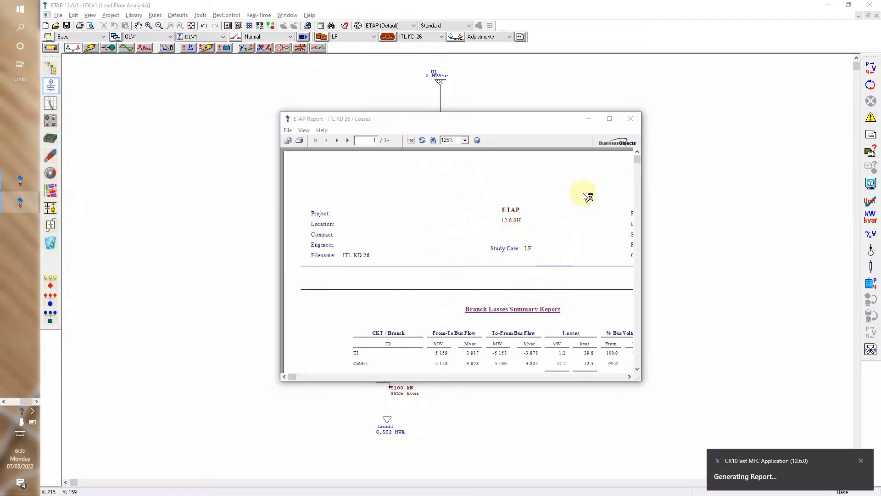
# Step: Arrange the Losses and Bus Loading report windows next to each other so both can be read
pyautogui.moveTo(561, 119); pyautogui.dragTo(693, 165)
pyautogui.click(352, 227)
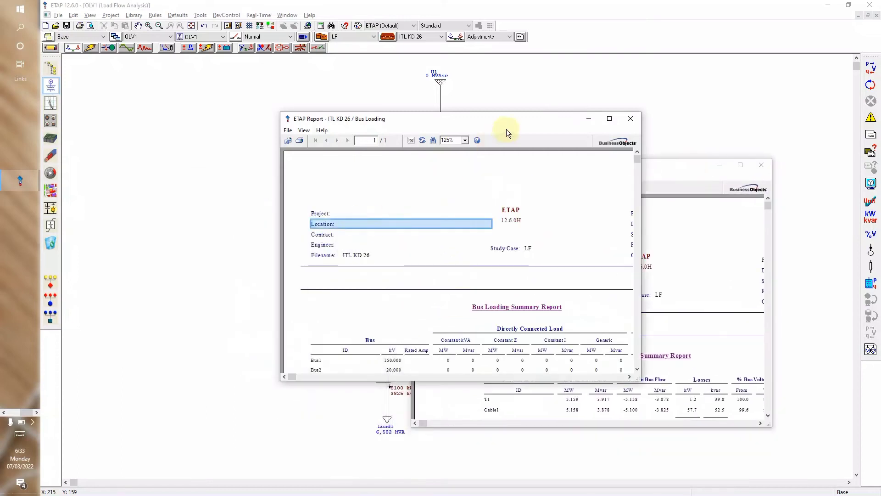
pyautogui.moveTo(523, 118); pyautogui.dragTo(356, 155)
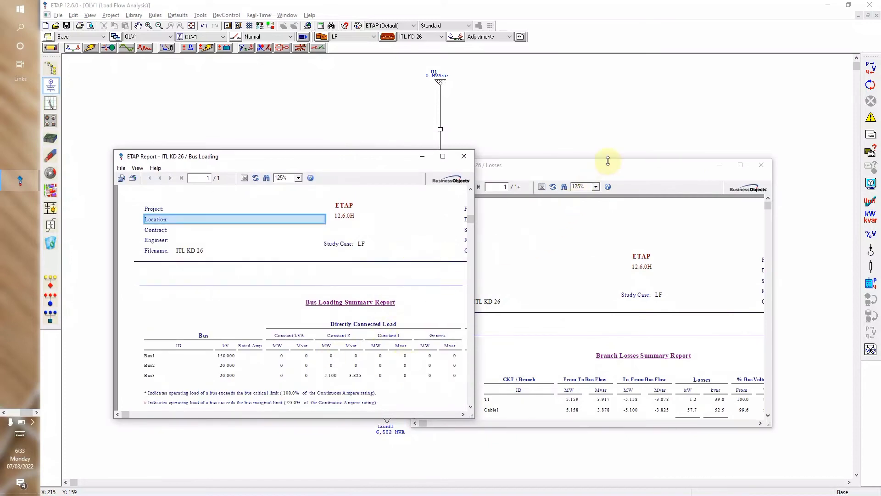
pyautogui.moveTo(613, 164); pyautogui.dragTo(631, 141)
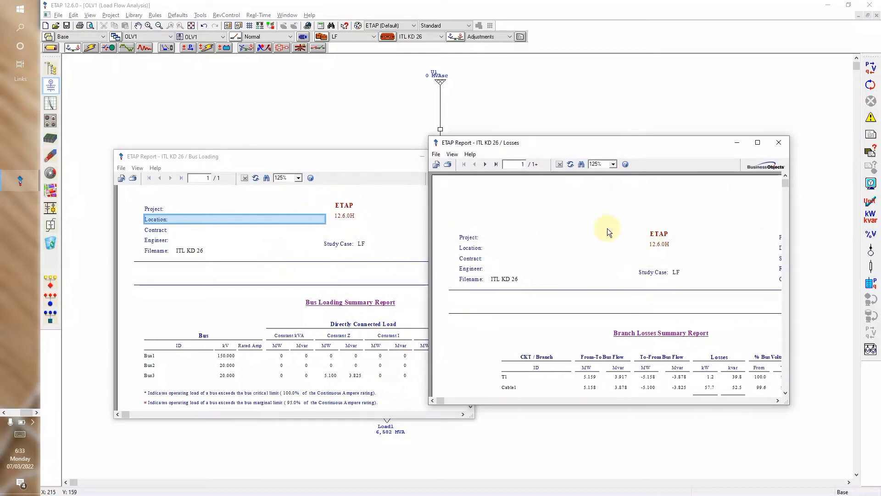
# Step: Examine the Bus Loading summary report full screen, restore its window and maximize the Losses report
pyautogui.click(367, 170)
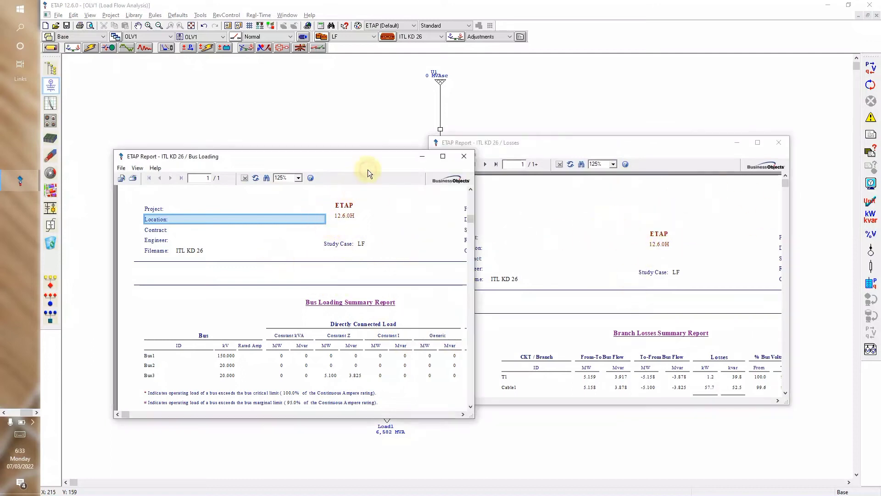
pyautogui.click(444, 158)
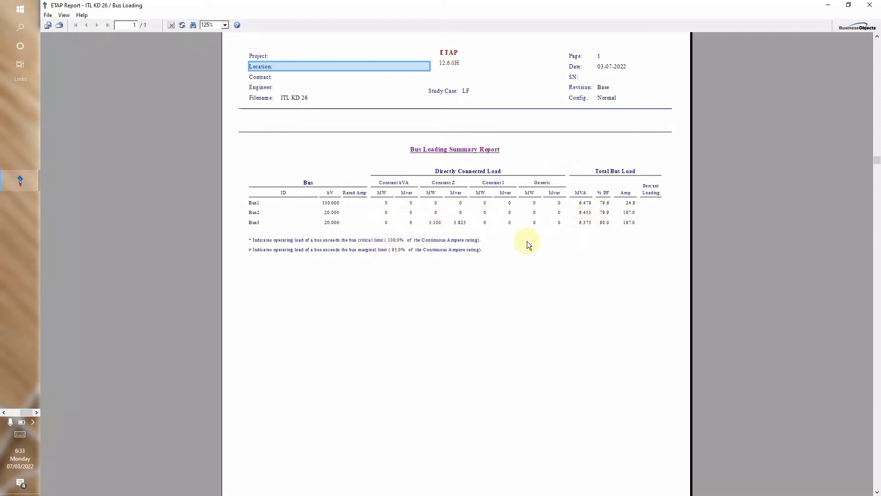
pyautogui.click(848, 4)
pyautogui.click(656, 146)
pyautogui.click(758, 142)
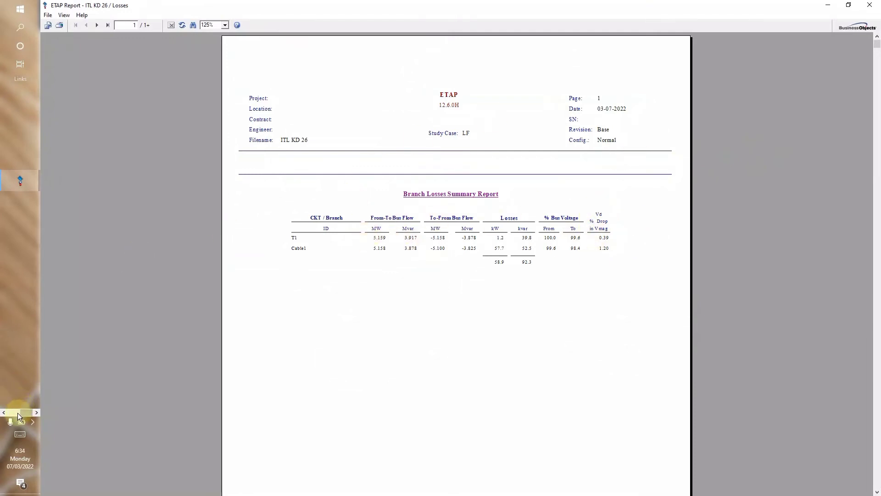
# Step: Switch to the Word results document and shrink and place its window so the Losses report's voltage drop column stays visible
pyautogui.moveTo(21, 413); pyautogui.dragTo(14, 413)
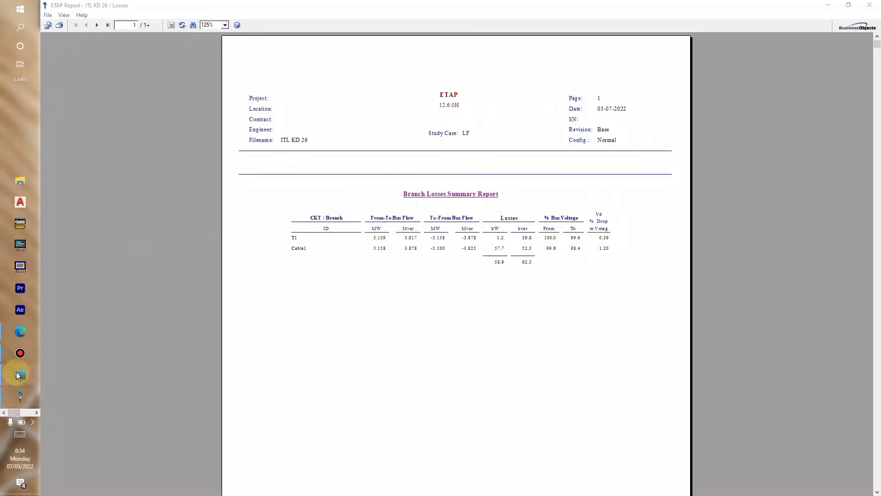
pyautogui.click(17, 376)
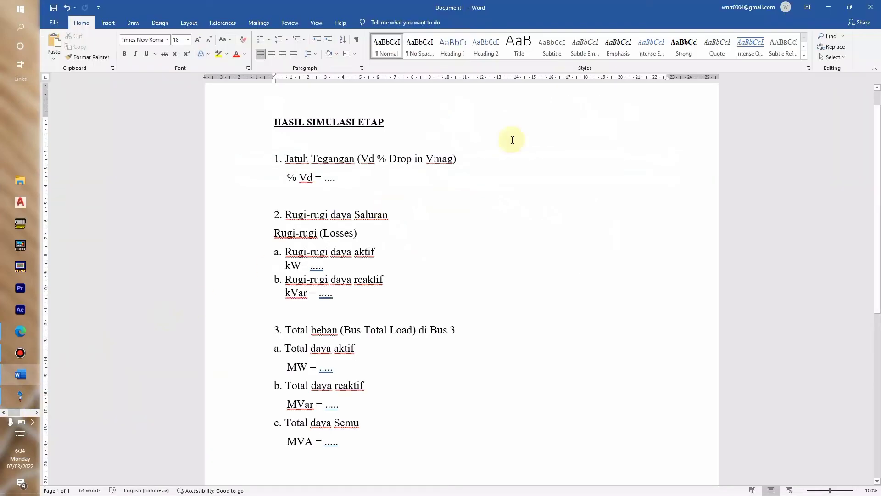
pyautogui.click(849, 7)
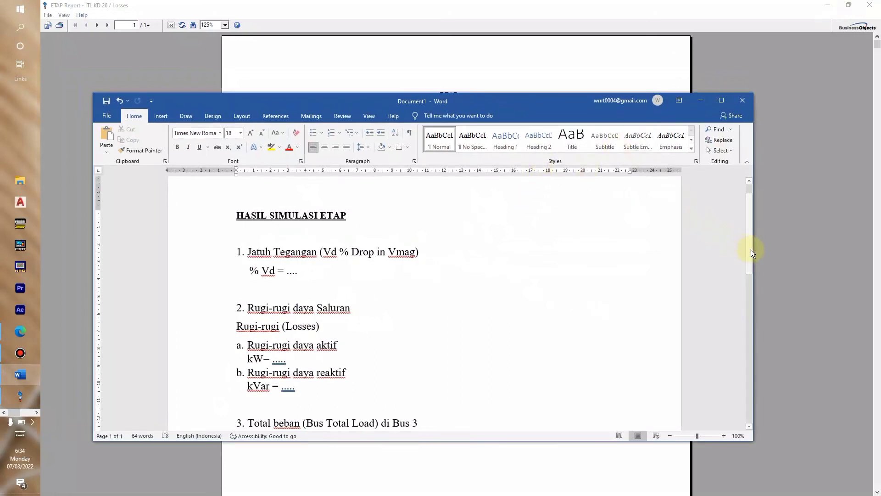
pyautogui.moveTo(754, 250); pyautogui.dragTo(615, 250)
pyautogui.moveTo(428, 100)
pyautogui.mouseDown()
pyautogui.moveTo(346, 58)
pyautogui.moveTo(343, 38)
pyautogui.moveTo(358, 34)
pyautogui.moveTo(486, 210)
pyautogui.moveTo(386, 98)
pyautogui.moveTo(431, 117)
pyautogui.mouseUp()
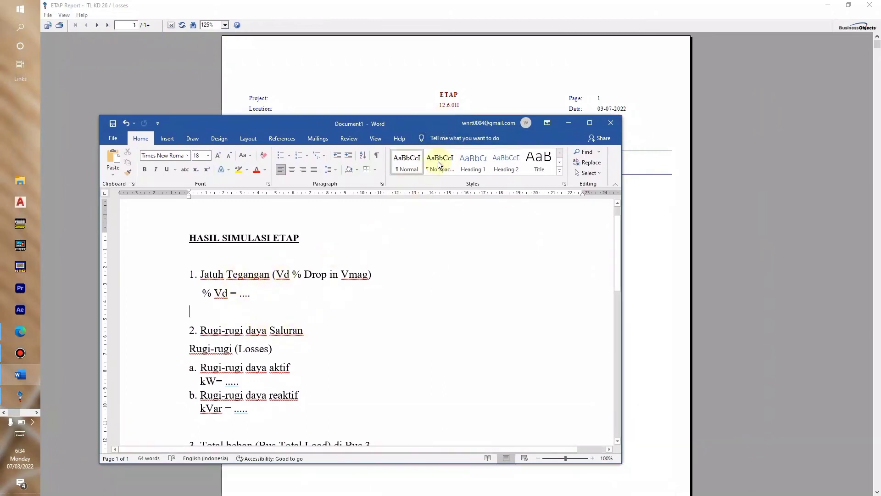
pyautogui.moveTo(433, 120); pyautogui.dragTo(358, 50)
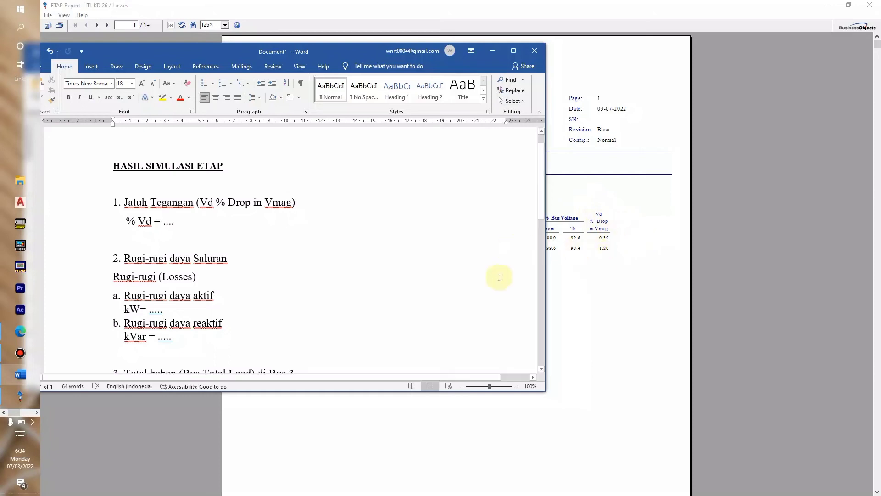
# Step: Replace the dots after % Vd under Jatuh Tegangan with 1,2%
pyautogui.click(185, 223)
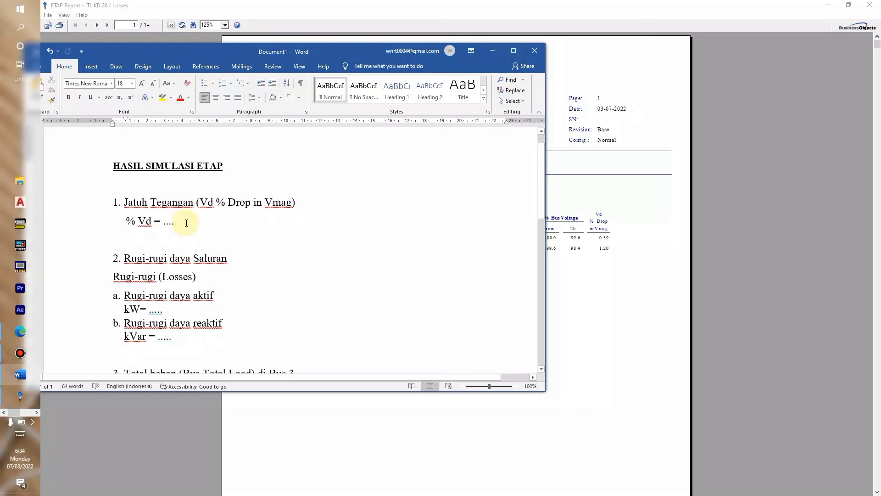
pyautogui.press('BackSpace')
pyautogui.press('BackSpace')
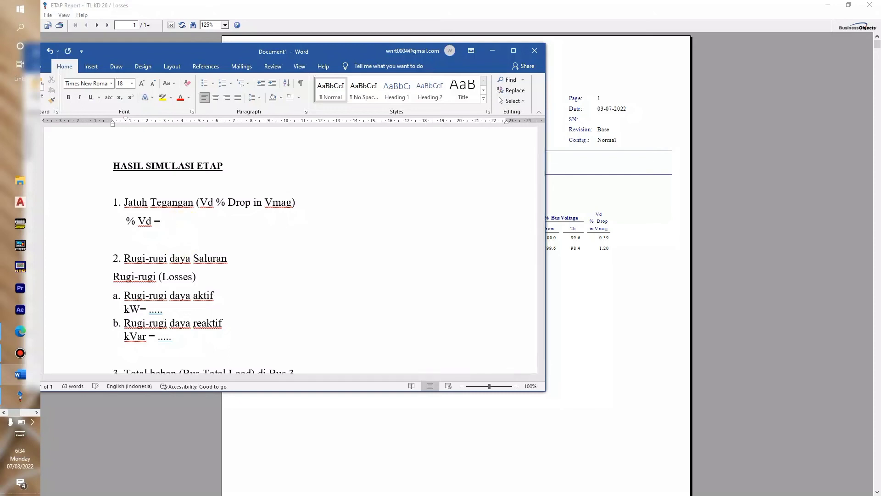
pyautogui.write('1,2')
pyautogui.write('%')
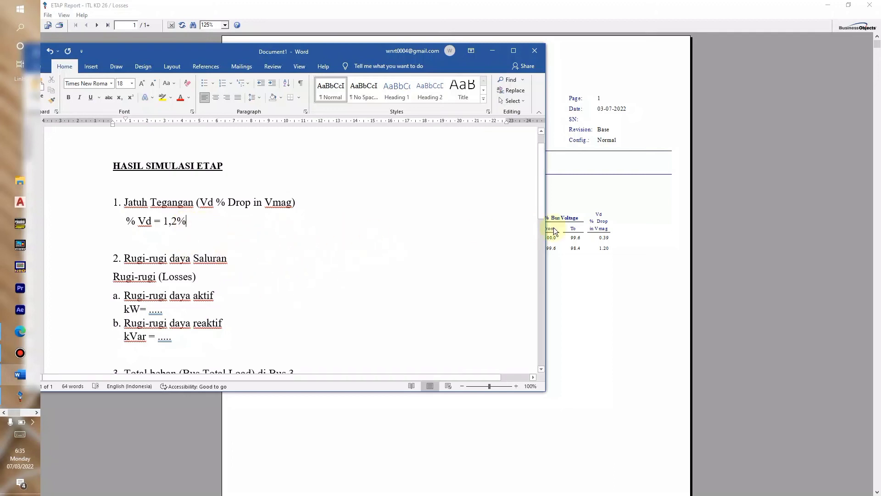
# Step: Maximize the Word document and bring the restored Losses report window over it with the branch losses table in view
pyautogui.moveTo(347, 49); pyautogui.dragTo(479, 123)
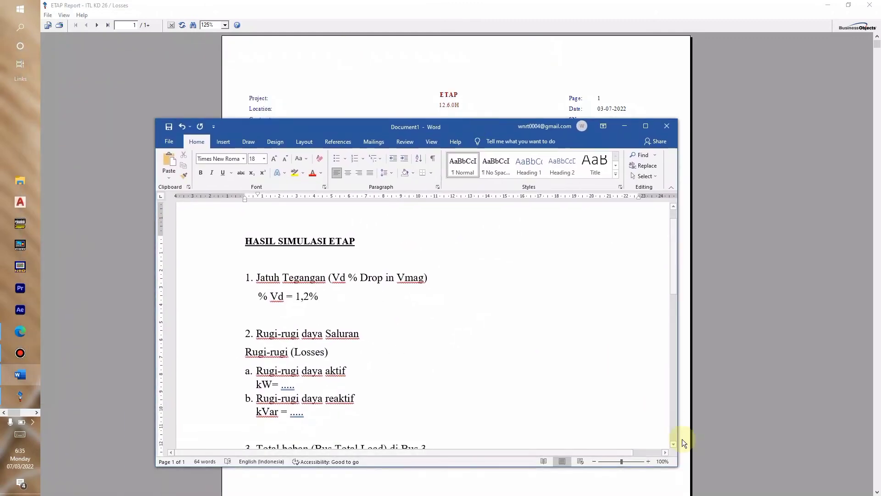
pyautogui.moveTo(677, 466); pyautogui.dragTo(670, 369)
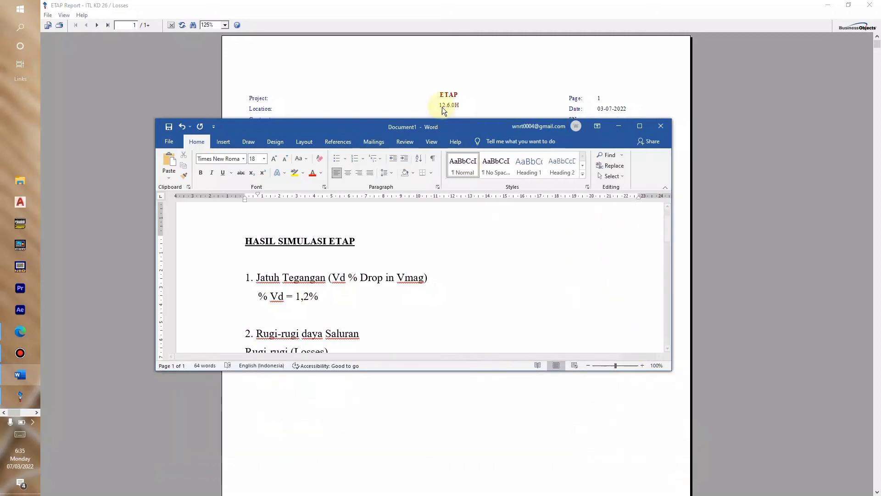
pyautogui.moveTo(459, 123); pyautogui.dragTo(485, 264)
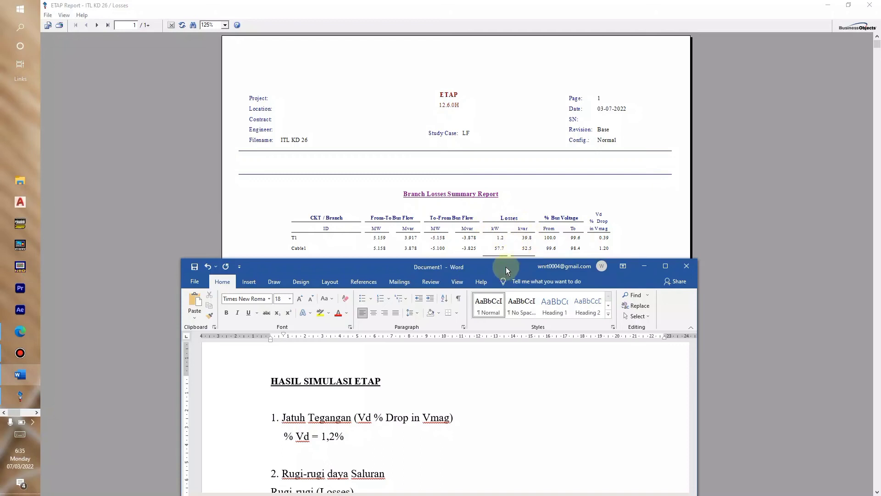
pyautogui.moveTo(506, 266); pyautogui.dragTo(507, 51)
pyautogui.click(668, 46)
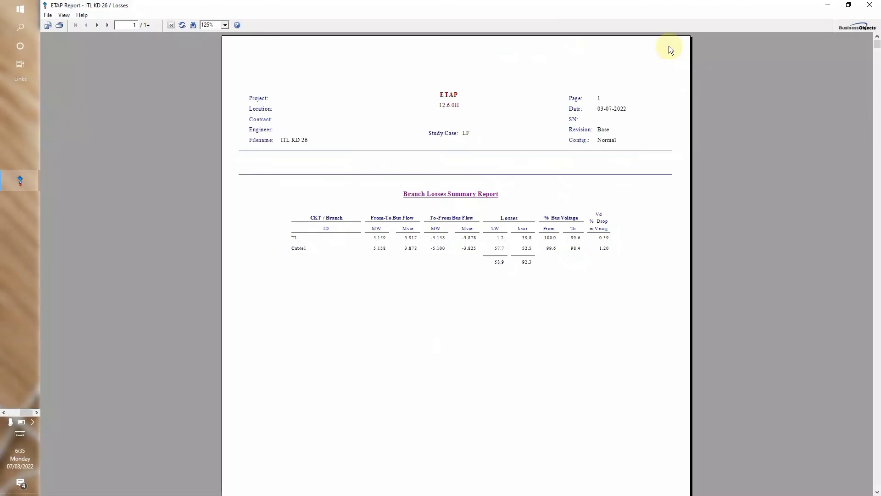
pyautogui.click(848, 5)
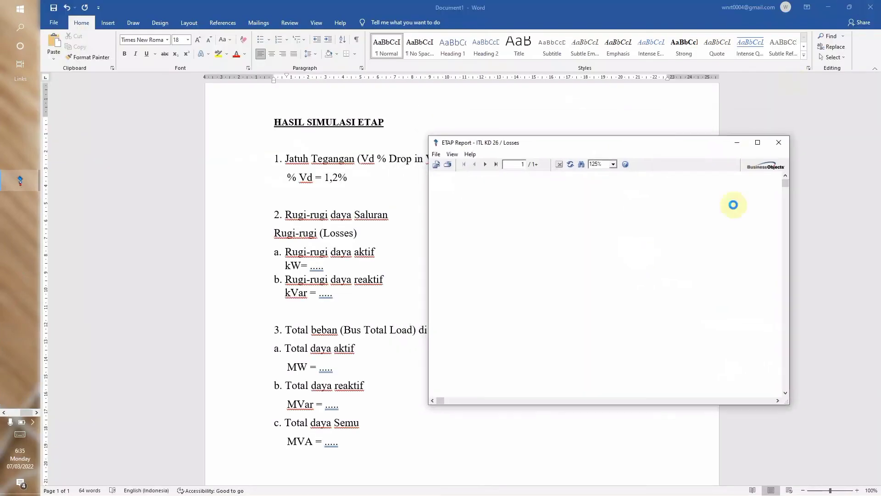
pyautogui.scroll(-1, 682, 335)
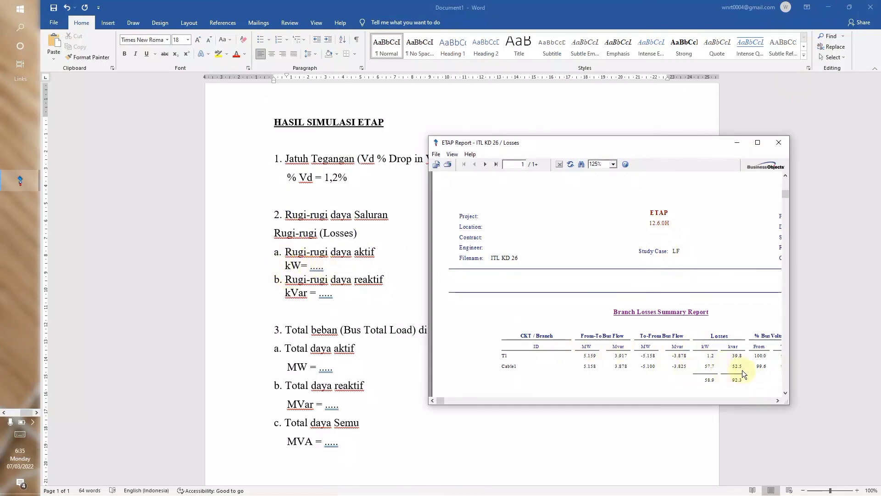
# Step: Replace the dots after kW under Rugi-rugi daya aktif with 57,7 kW in red
pyautogui.click(323, 265)
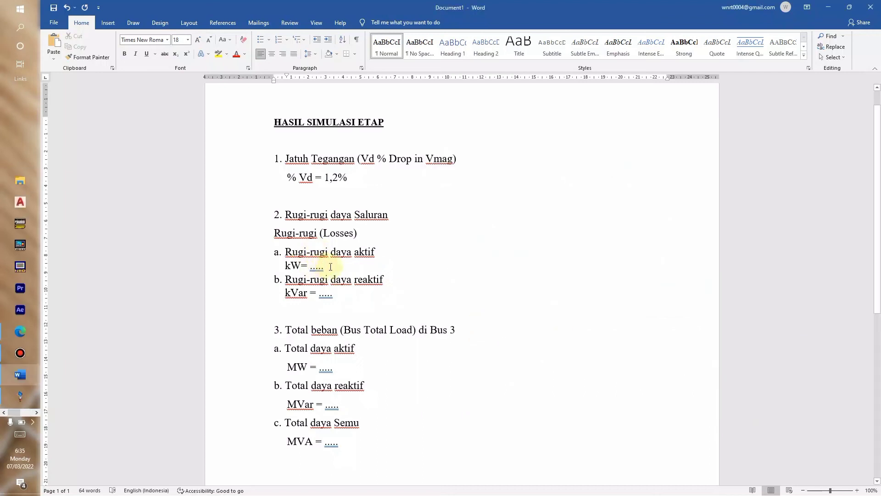
pyautogui.click(326, 267)
pyautogui.press('BackSpace')
pyautogui.press('BackSpace')
pyautogui.press('BackSpace')
pyautogui.press('BackSpace')
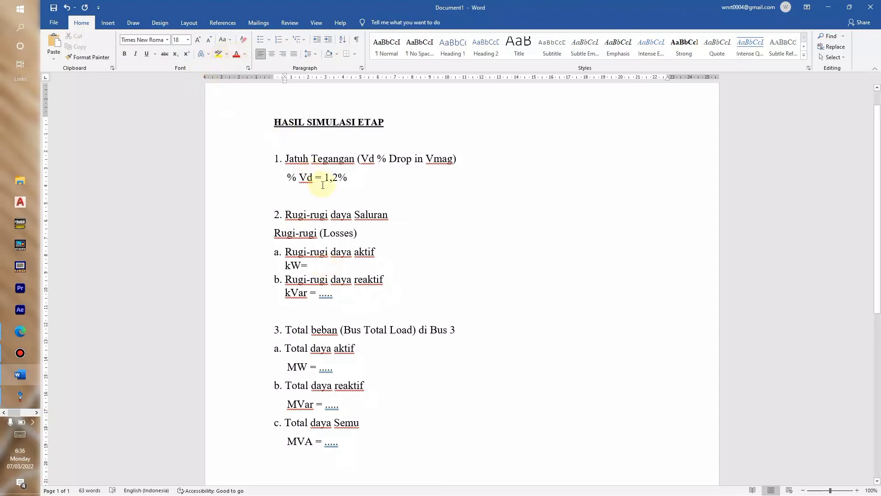
pyautogui.write('57,7')
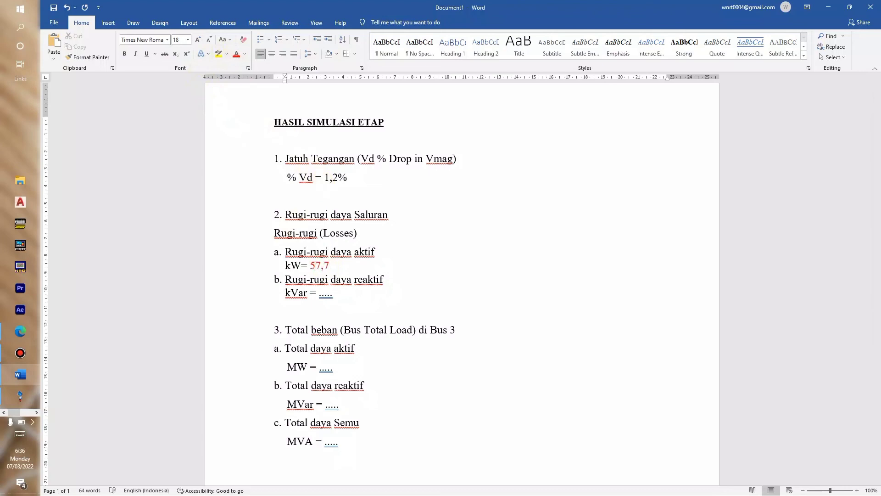
pyautogui.write(' kW')
# Step: Check Cable1's reactive loss in the Losses report and enter 52,5 kVar in red under Rugi-rugi daya reaktif in Word
pyautogui.hotkey('alt', 'Tab')
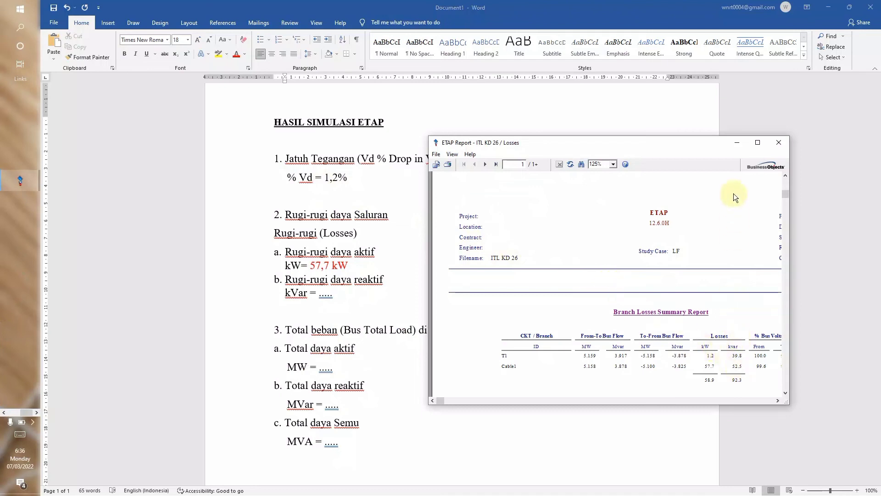
pyautogui.hotkey('alt', 'Tab')
pyautogui.click(333, 294)
pyautogui.press('BackSpace')
pyautogui.press('BackSpace')
pyautogui.press('BackSpace')
pyautogui.press('BackSpace')
pyautogui.press('BackSpace')
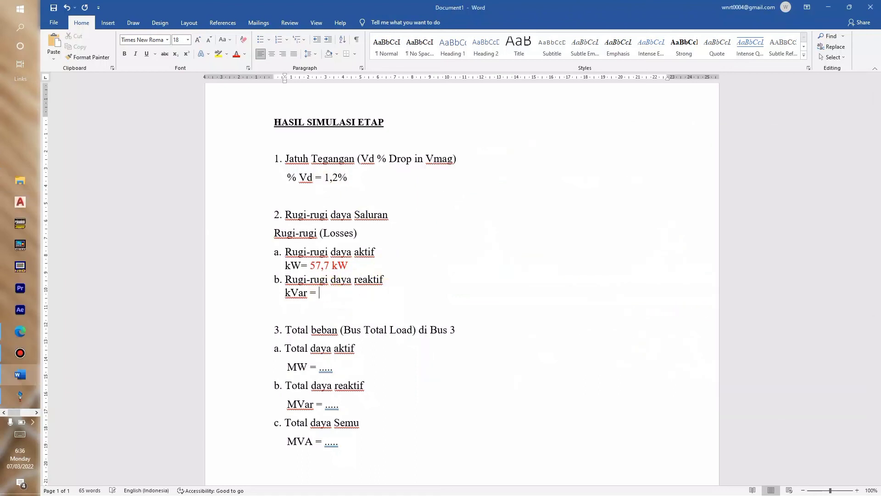
pyautogui.write('5')
pyautogui.press('BackSpace')
pyautogui.click(237, 52)
pyautogui.write('52,5 kVar')
# Step: Color the 1,2% voltage drop value red and place the cursor on the MW line of the total load section
pyautogui.click(358, 175)
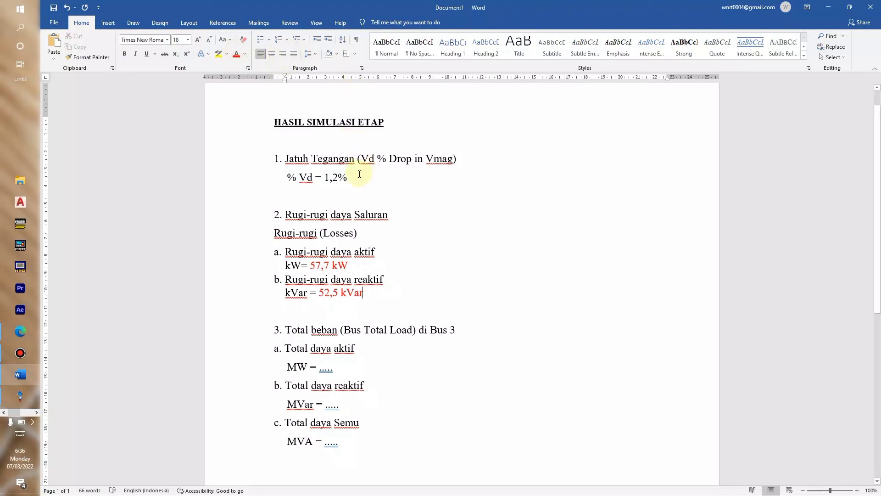
pyautogui.keyDown('shift'); pyautogui.click(325, 177); pyautogui.keyUp('shift')
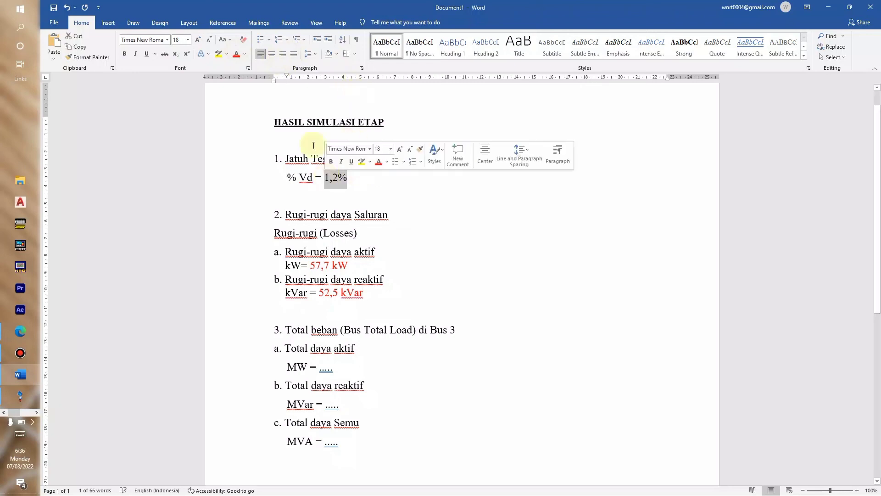
pyautogui.click(240, 53)
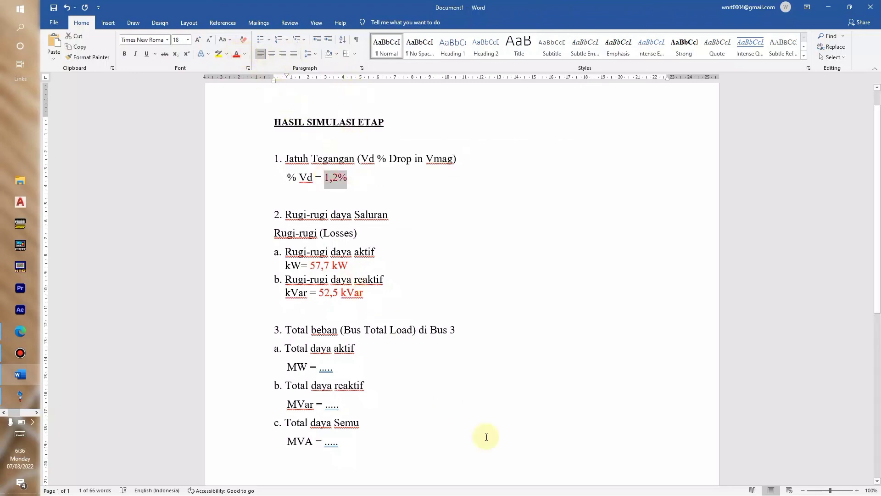
pyautogui.click(431, 371)
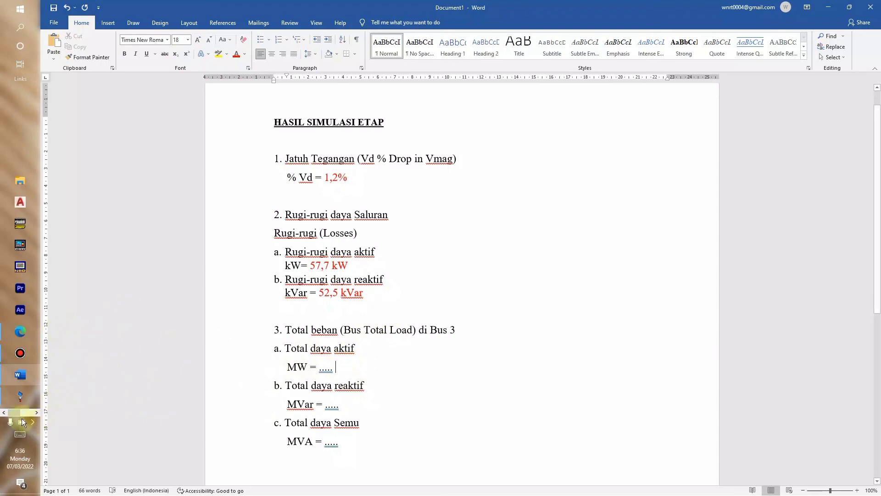
# Step: Switch to the Bus Loading report, read Bus3's load values full screen, and place its restored window beside the Word results list
pyautogui.moveTo(20, 414); pyautogui.dragTo(32, 414)
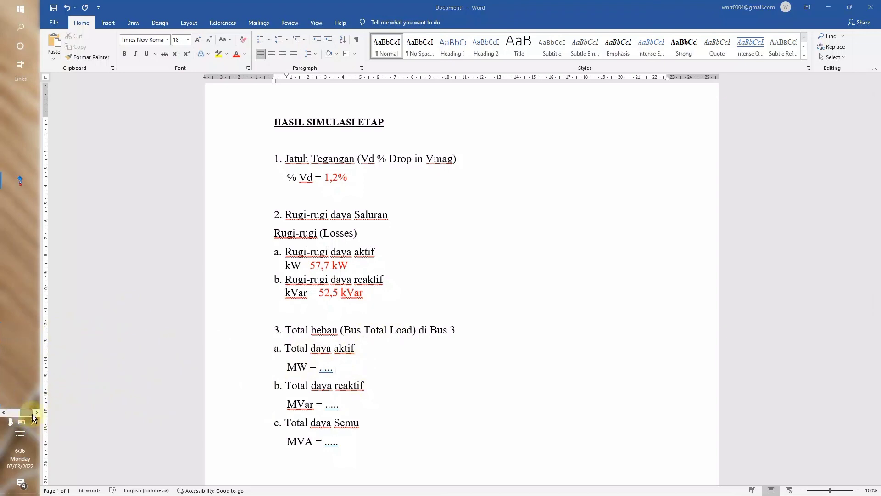
pyautogui.click(6, 183)
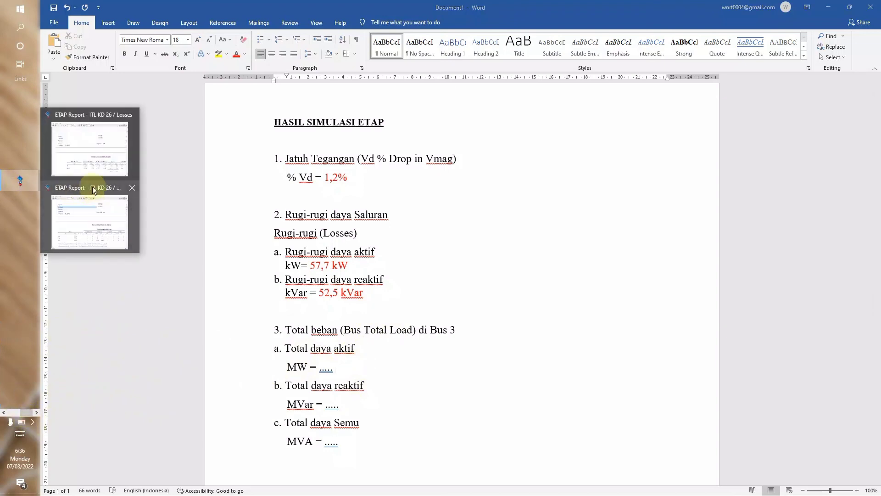
pyautogui.moveTo(85, 159)
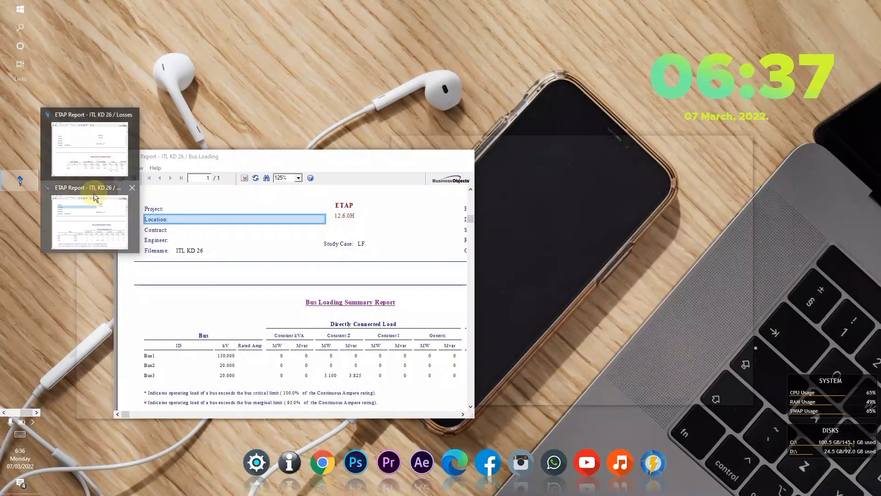
pyautogui.click(94, 193)
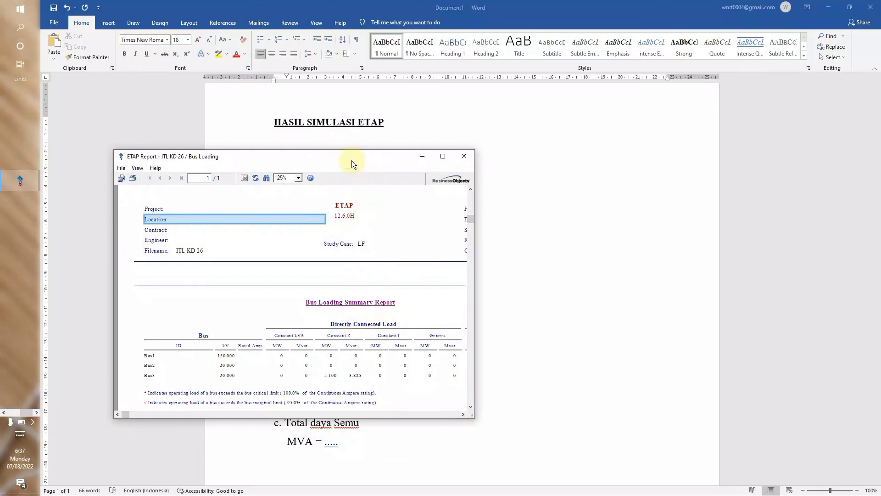
pyautogui.moveTo(350, 157); pyautogui.dragTo(554, 1)
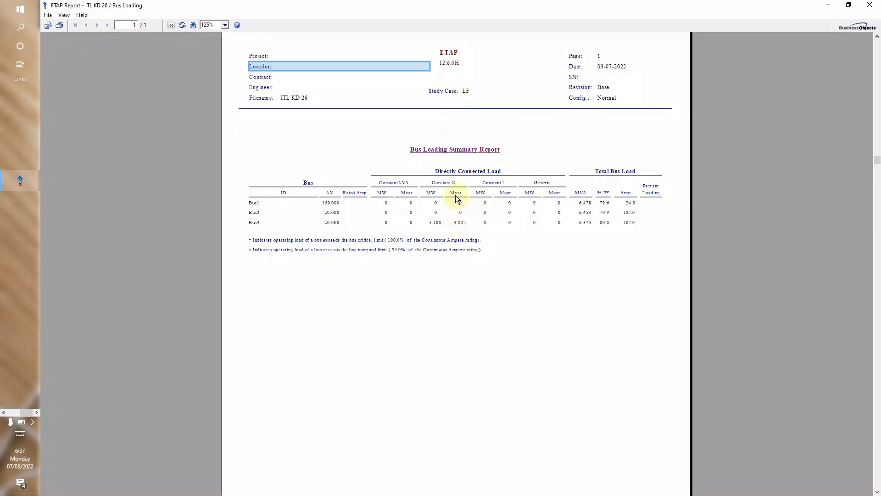
pyautogui.click(848, 4)
pyautogui.moveTo(332, 156); pyautogui.dragTo(633, 159)
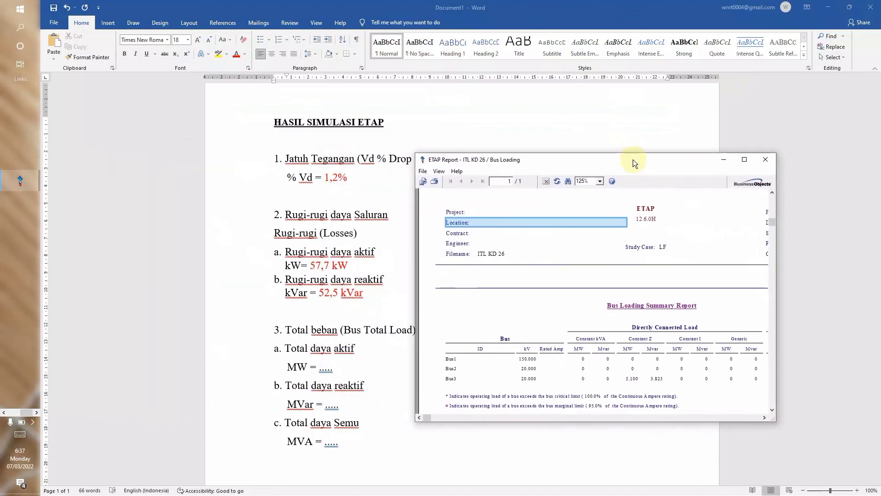
# Step: Replace the dots after MW under Total daya aktif in the Word results list with 5,1 MW
pyautogui.click(335, 367)
pyautogui.press('BackSpace')
pyautogui.press('BackSpace')
pyautogui.press('BackSpace')
pyautogui.press('BackSpace')
pyautogui.press('BackSpace')
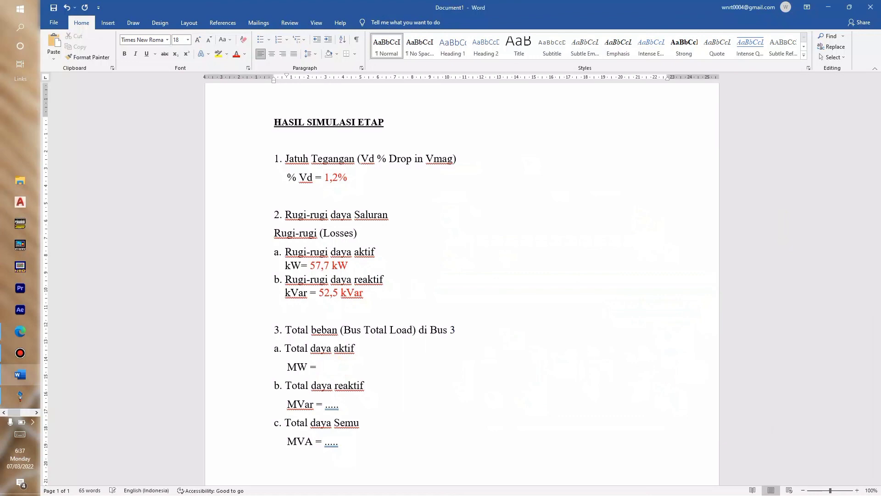
pyautogui.write('5,1 MW')
# Step: Move the Bus Loading report clear of the Word results and replace the dots after MVar under Total daya reaktif with 3,825 MW
pyautogui.click(346, 414)
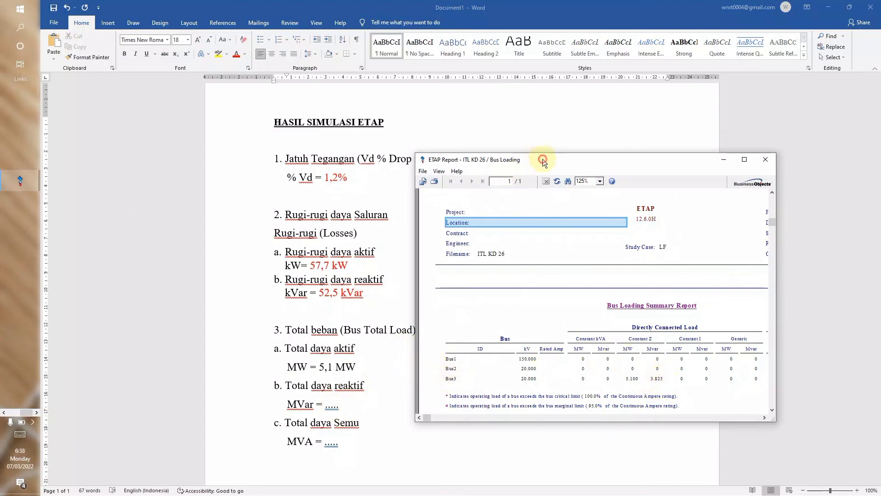
pyautogui.moveTo(543, 159); pyautogui.dragTo(591, 164)
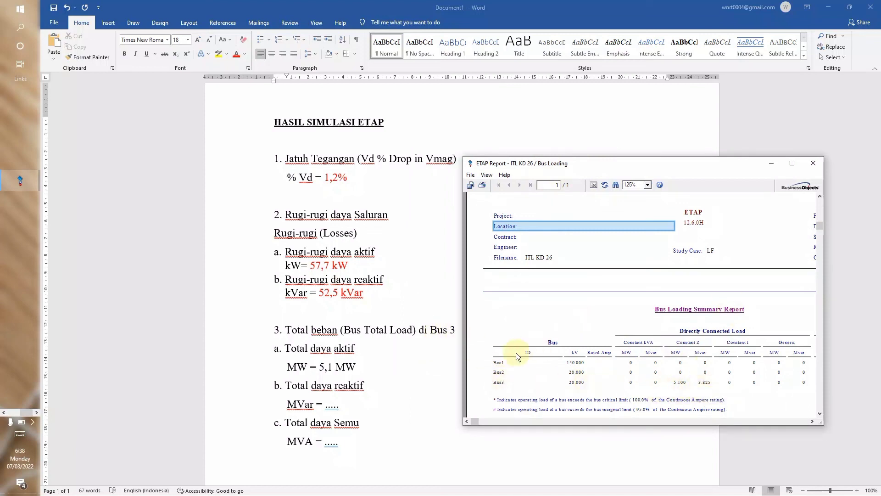
pyautogui.click(341, 406)
pyautogui.press('BackSpace')
pyautogui.press('BackSpace')
pyautogui.press('BackSpace')
pyautogui.press('BackSpace')
pyautogui.press('BackSpace')
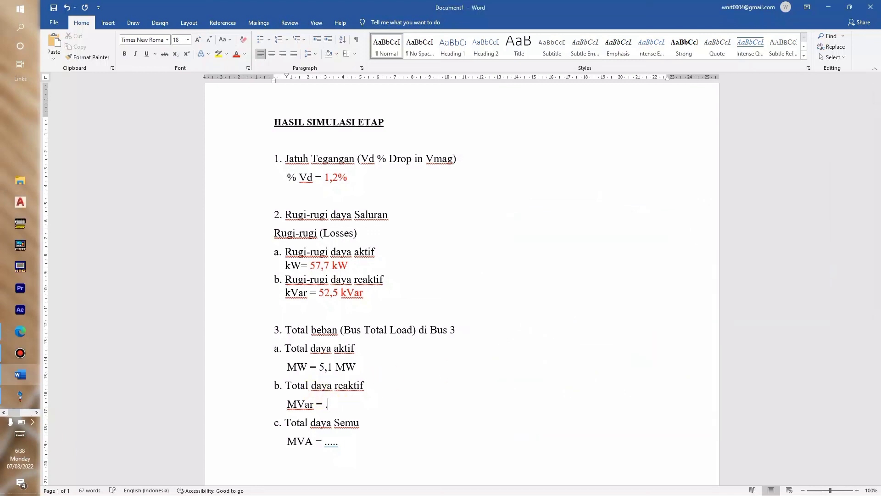
pyautogui.write('3,825')
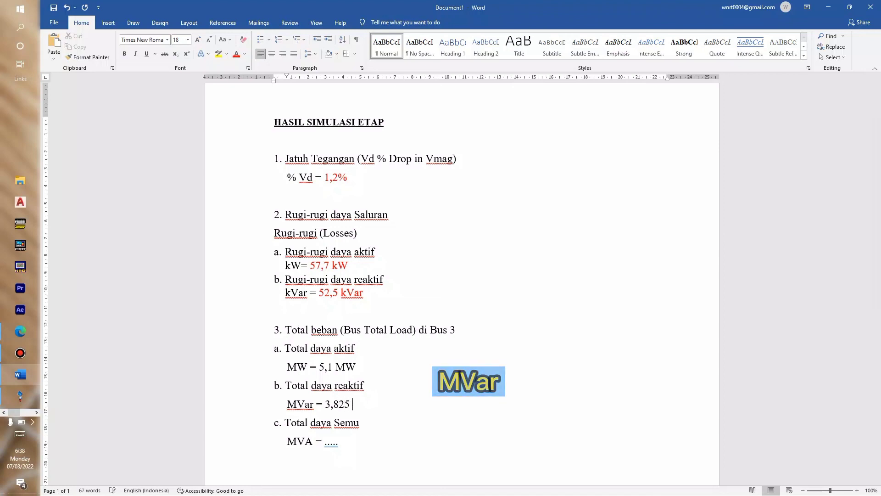
pyautogui.write(' MW')
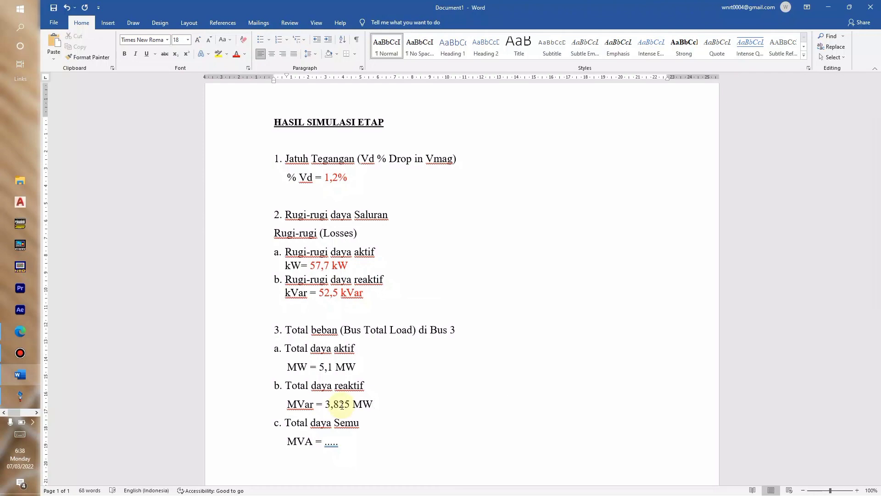
# Step: Check Bus3's Total Bus Load in the Bus Loading report and enter 6,375 MVA in place of the dots under Total daya Semu in Word
pyautogui.hotkey('alt', 'Tab')
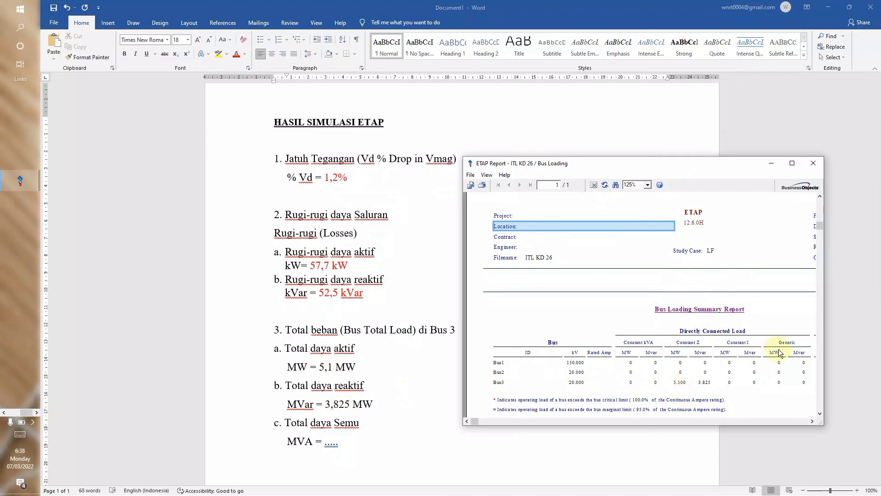
pyautogui.click(718, 420)
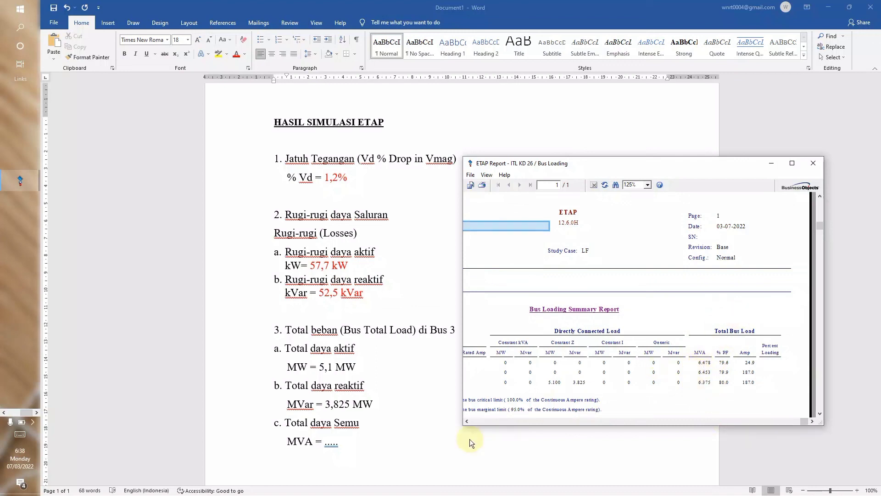
pyautogui.click(342, 439)
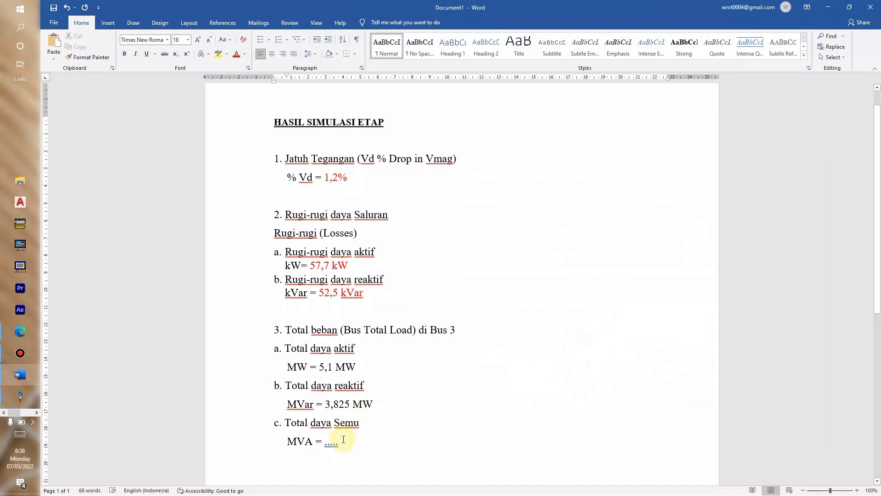
pyautogui.press('BackSpace')
pyautogui.press('BackSpace')
pyautogui.press('BackSpace')
pyautogui.press('BackSpace')
pyautogui.press('BackSpace')
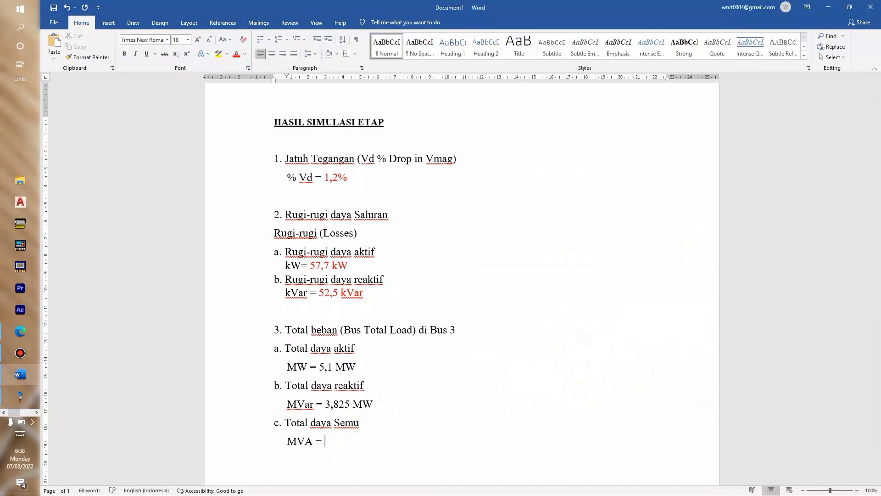
pyautogui.write('6,375 MVA')
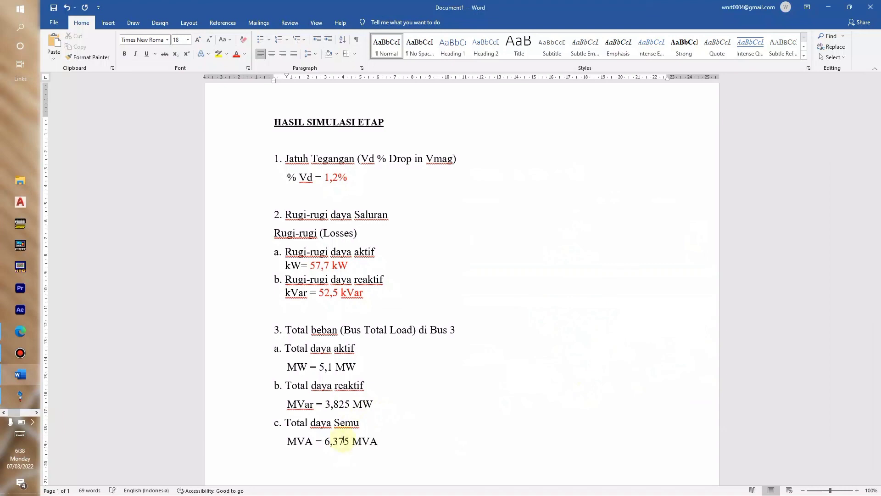